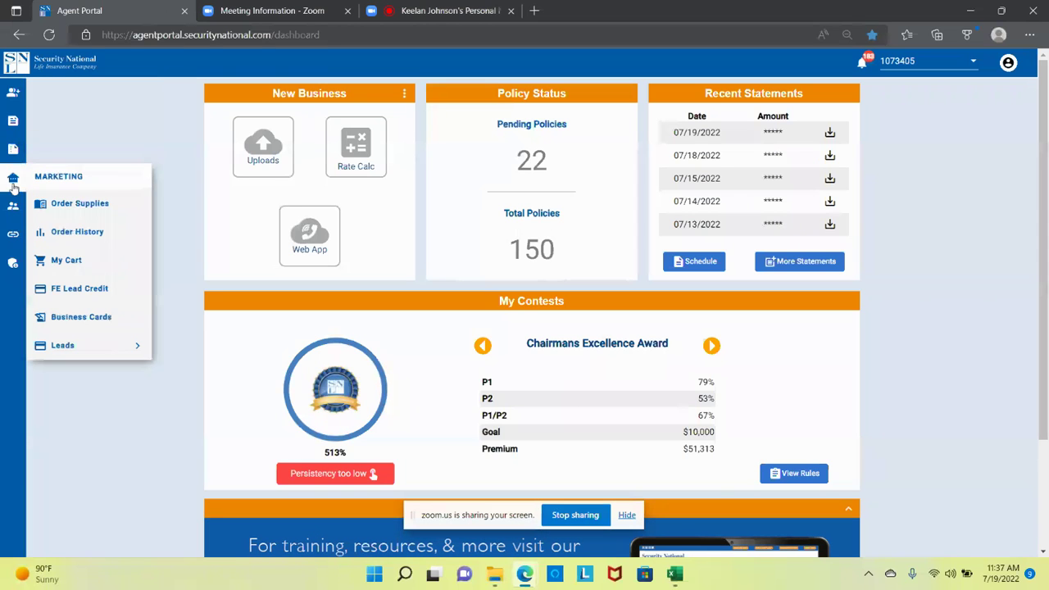
# Open the SNL Supply Catalog to list the FinalExpense application forms
pyautogui.click(79, 204)
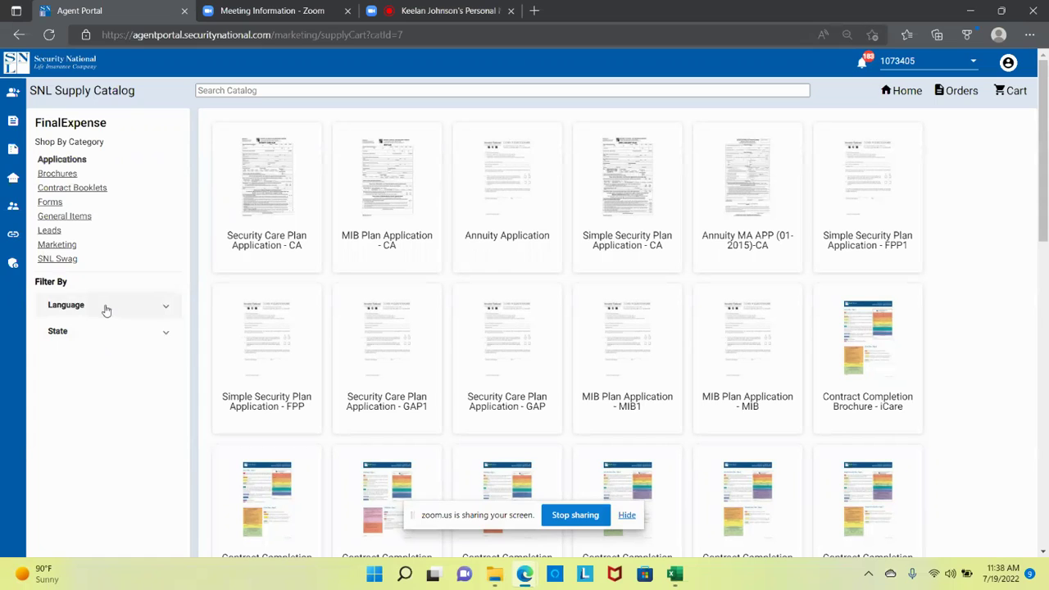
# Filter the catalog to Texas items and expand the Language filter
pyautogui.click(108, 333)
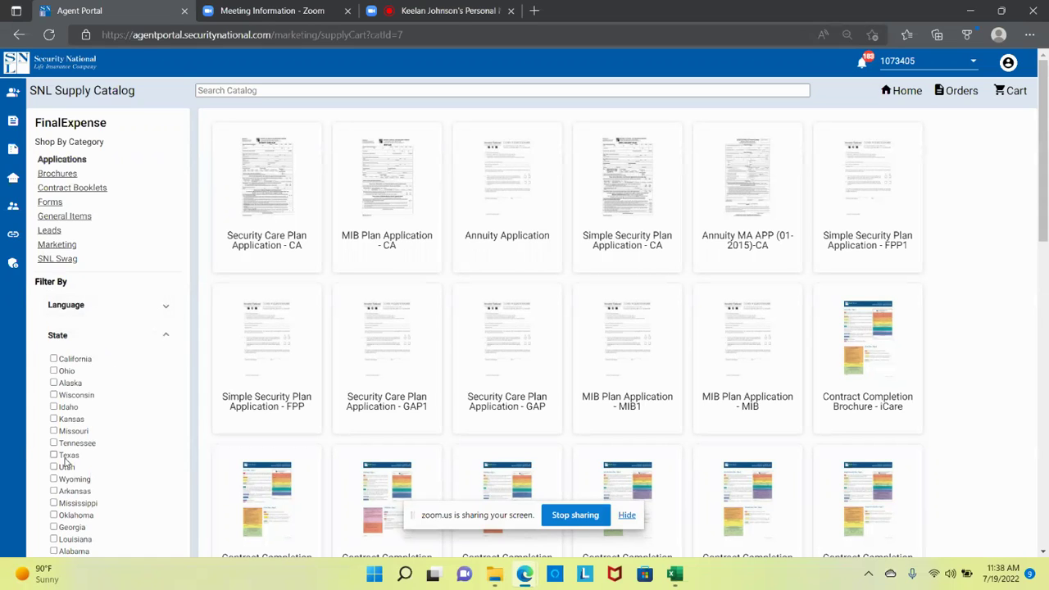
pyautogui.click(65, 457)
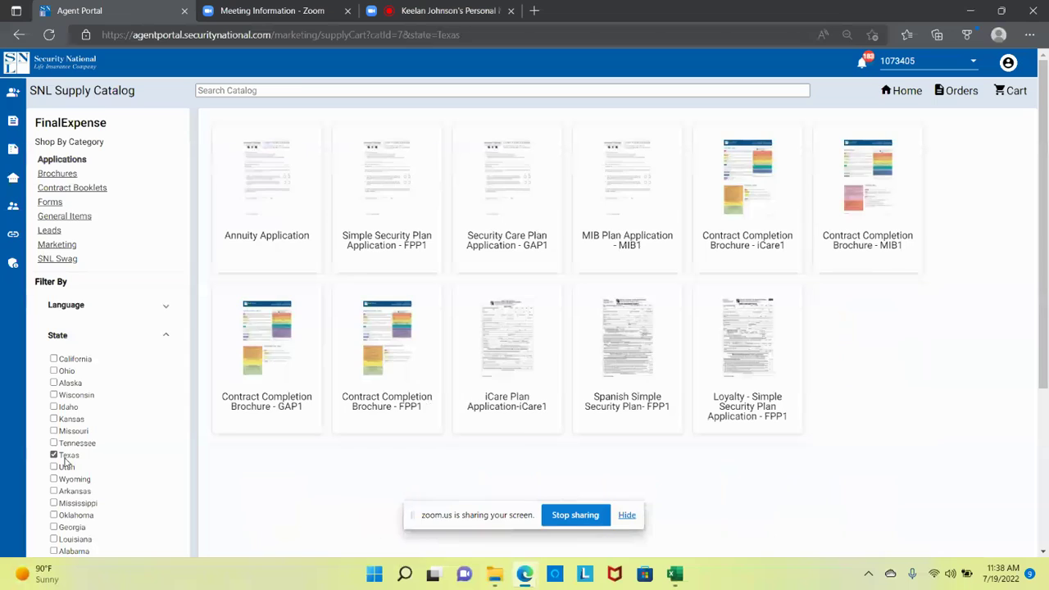
pyautogui.click(160, 310)
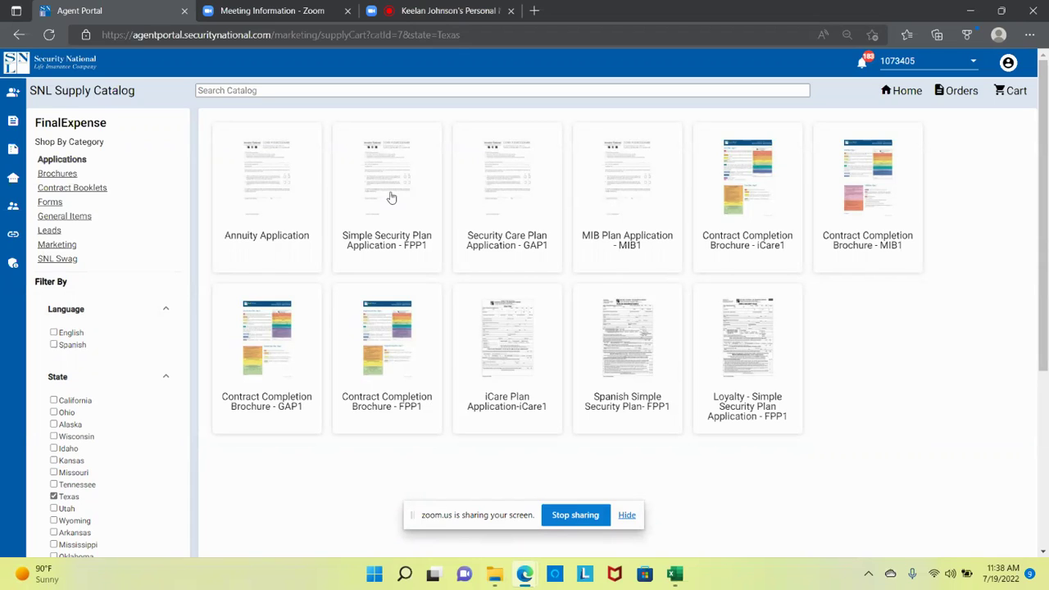
# Add 10 Simple Security Plan Application - FPP1 forms to the cart
pyautogui.click(391, 197)
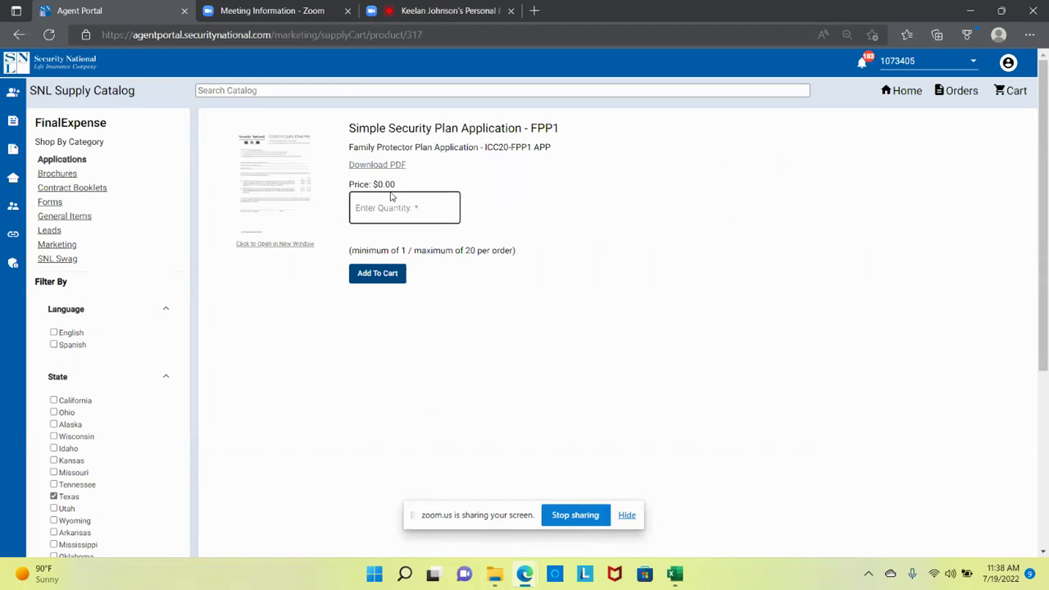
pyautogui.click(410, 214)
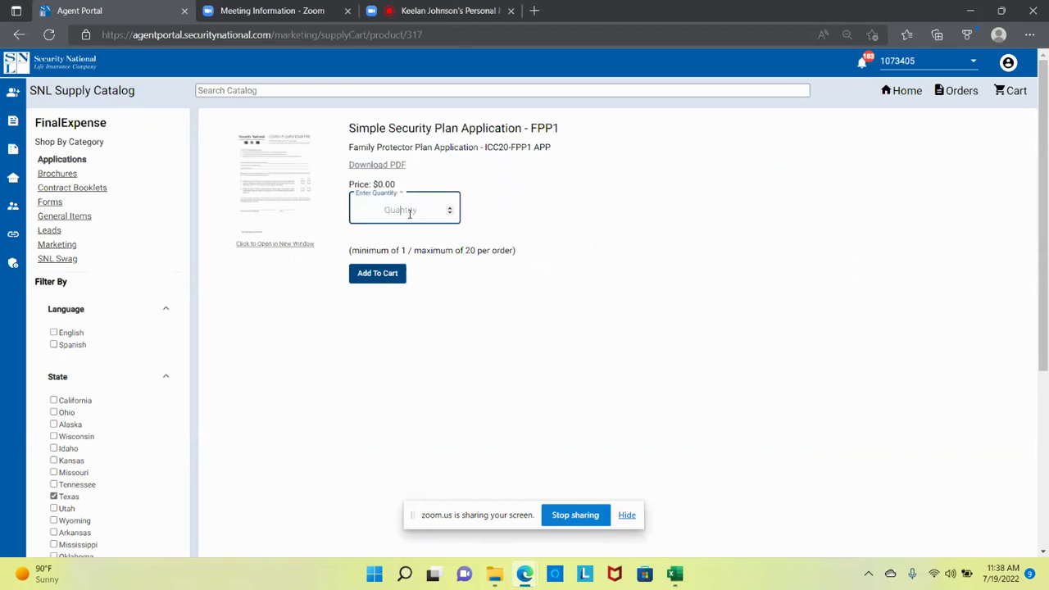
pyautogui.write('10')
pyautogui.click(395, 279)
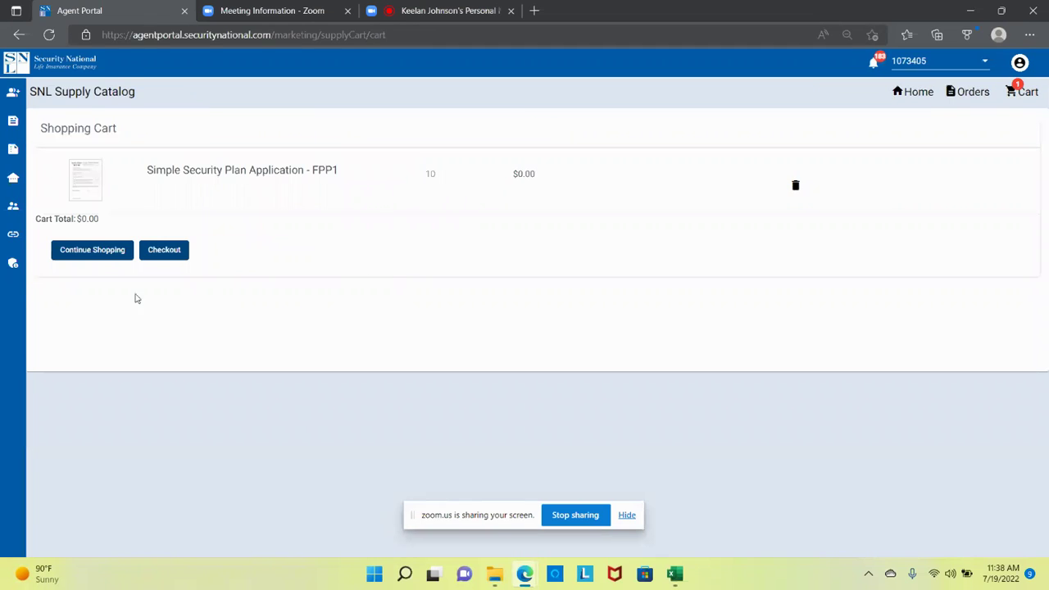
# Return to the applications catalog filtered to Texas and English items
pyautogui.click(18, 35)
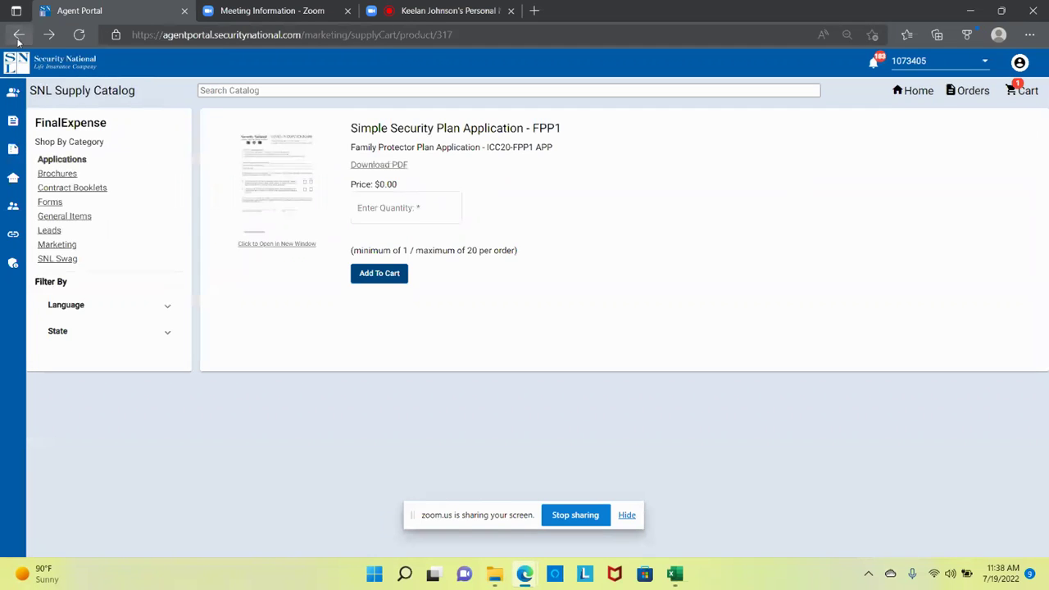
pyautogui.click(18, 37)
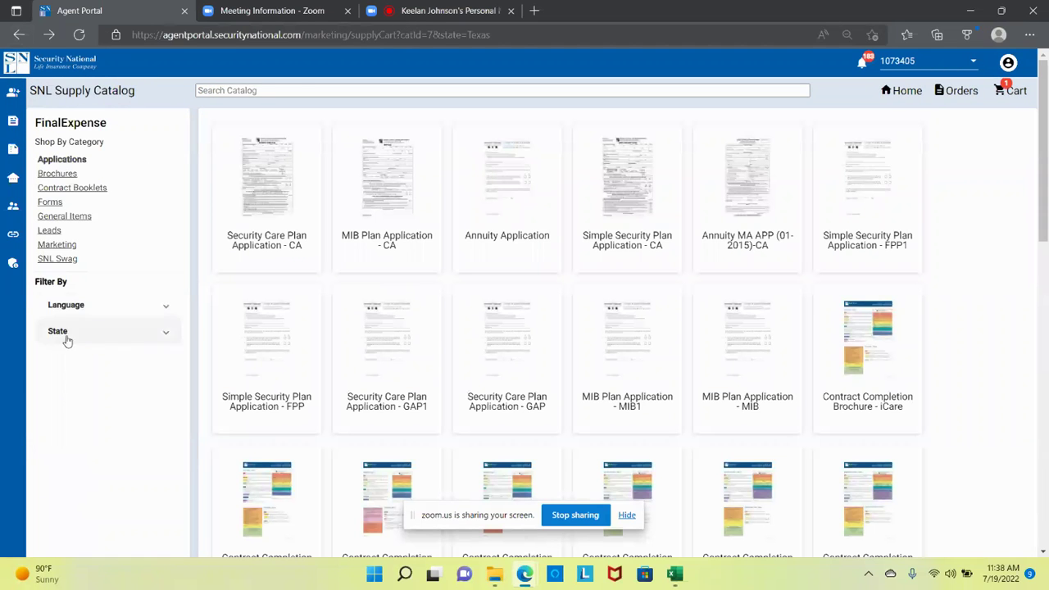
pyautogui.click(70, 332)
pyautogui.scroll(-1, 82, 410)
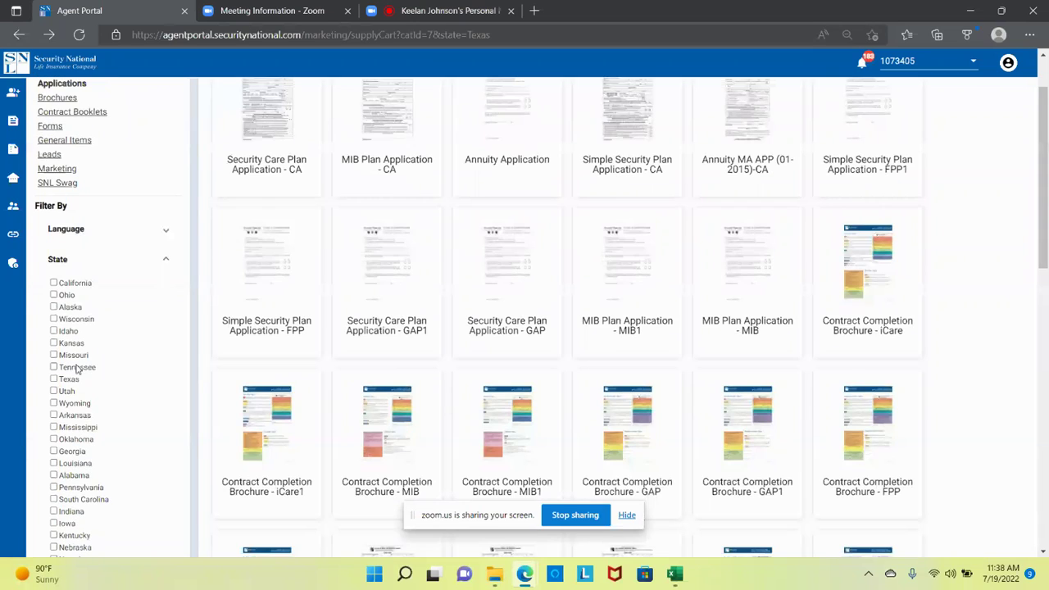
pyautogui.click(70, 380)
pyautogui.scroll(1, 162, 246)
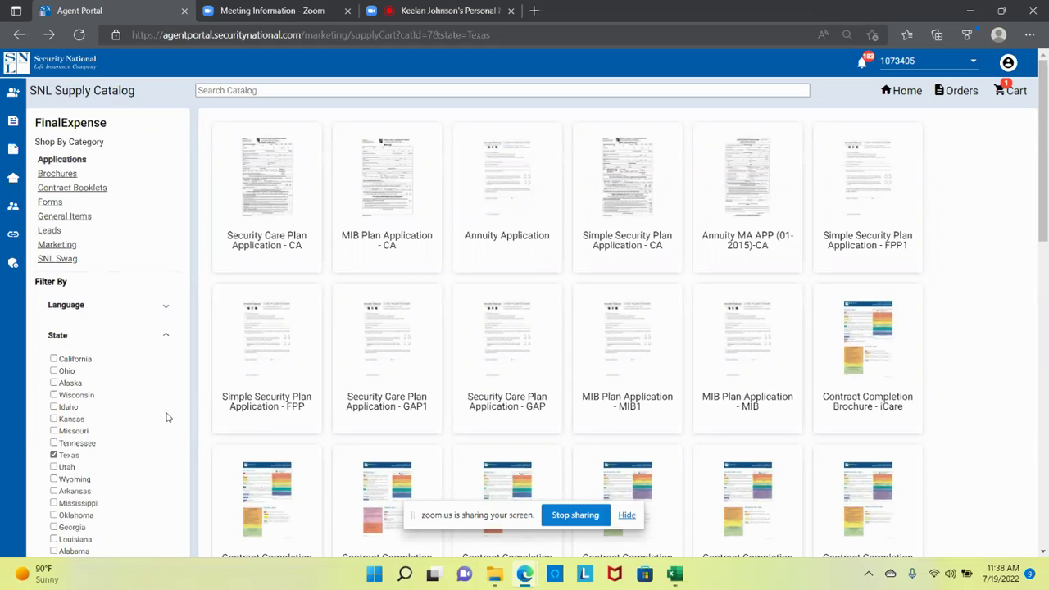
pyautogui.click(125, 305)
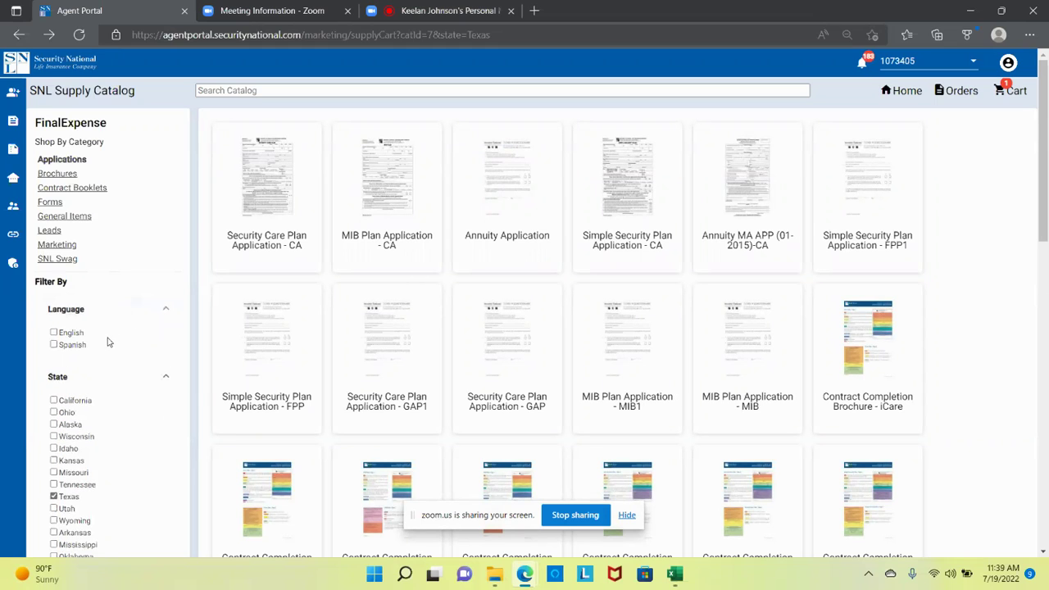
pyautogui.click(54, 332)
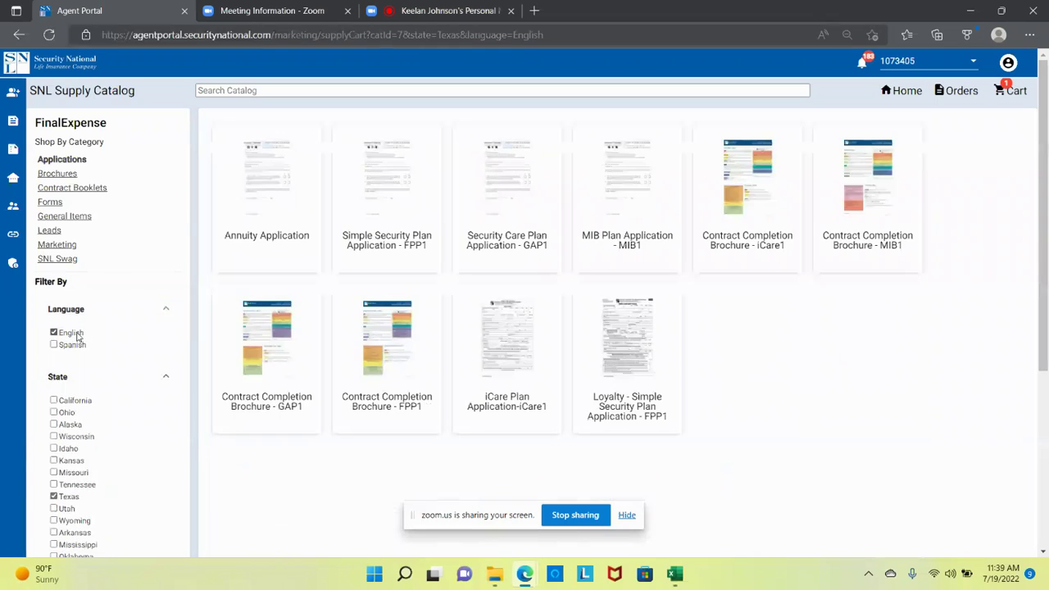
# Add 5 Security Care Plan Application - GAP1 forms to the cart
pyautogui.click(507, 201)
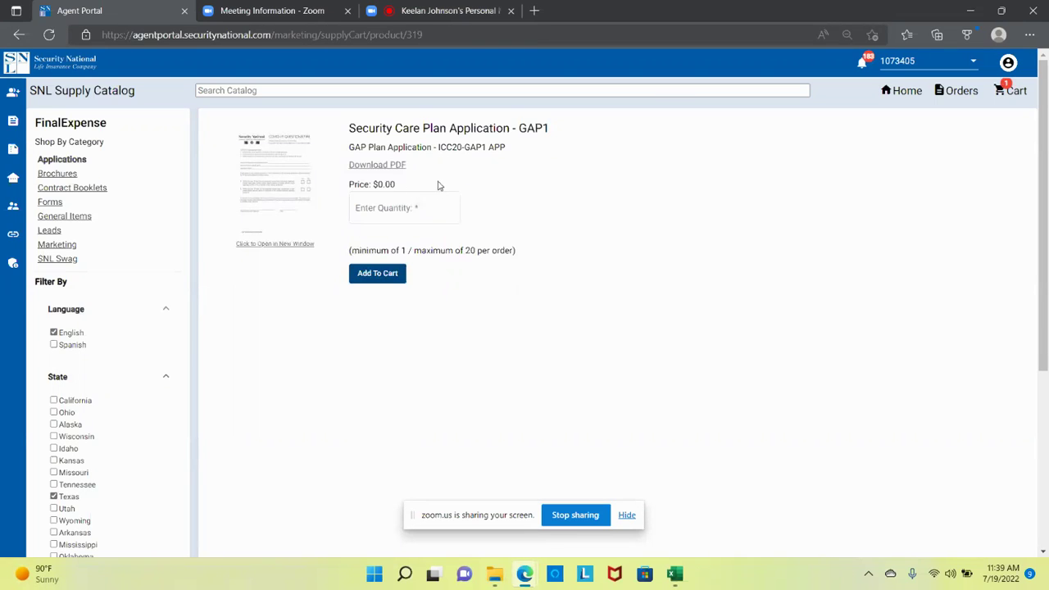
pyautogui.click(432, 204)
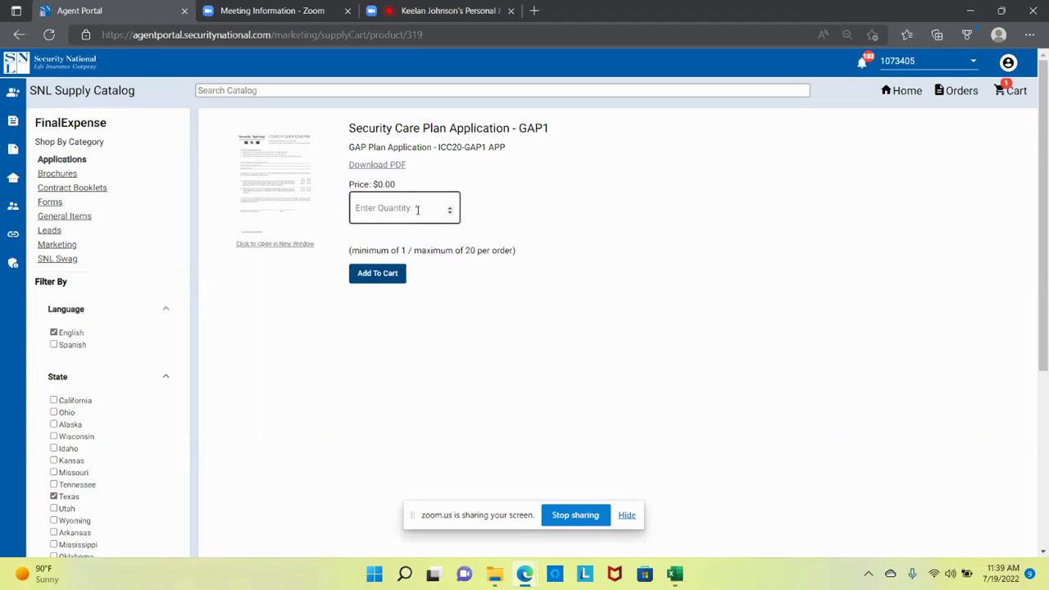
pyautogui.write('5')
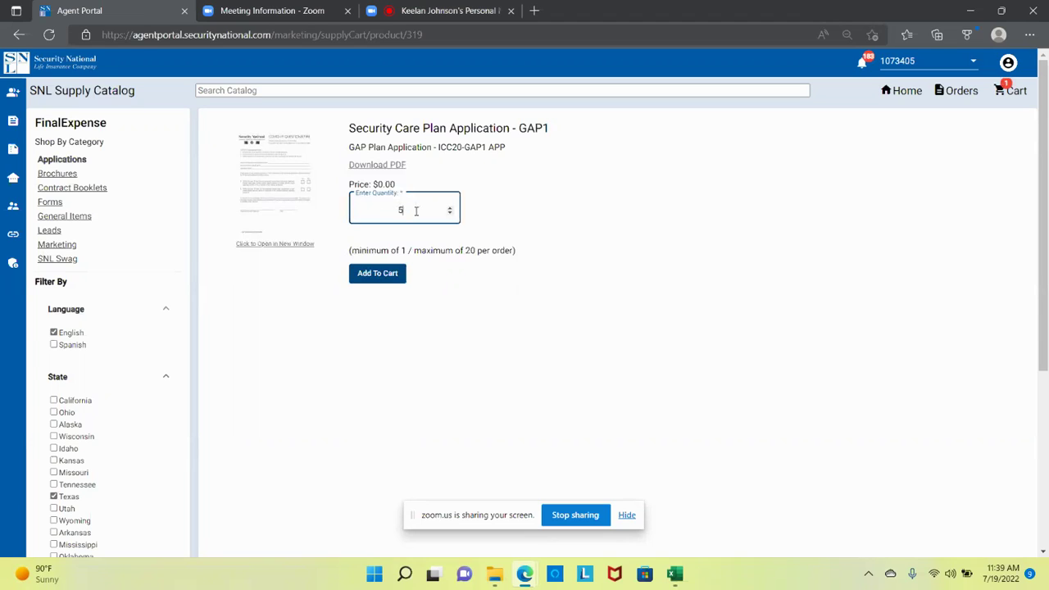
pyautogui.click(395, 279)
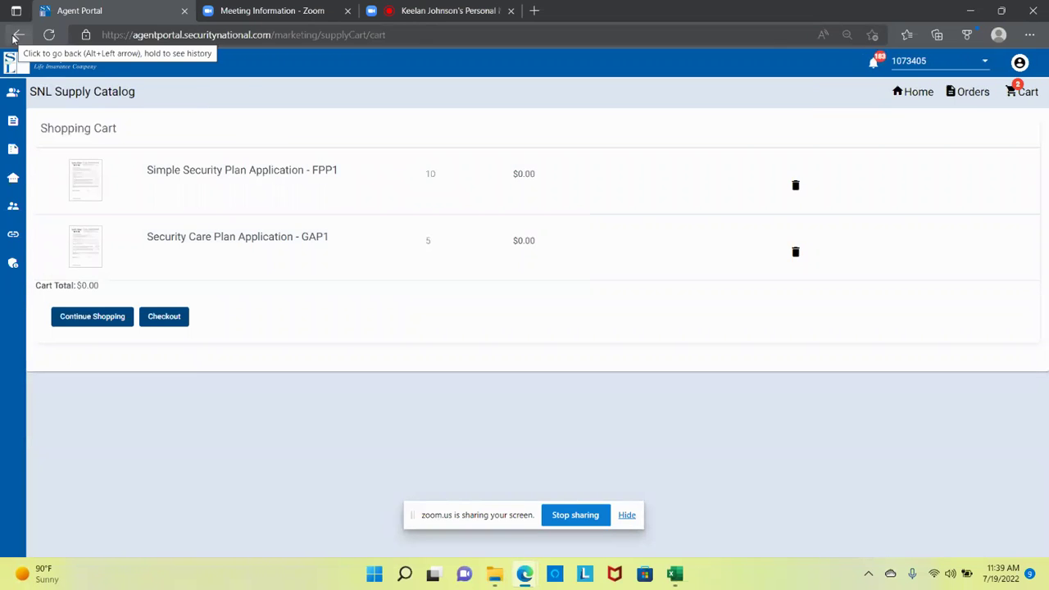
# Return to the applications catalog and filter it to Texas items
pyautogui.click(16, 36)
pyautogui.click(15, 37)
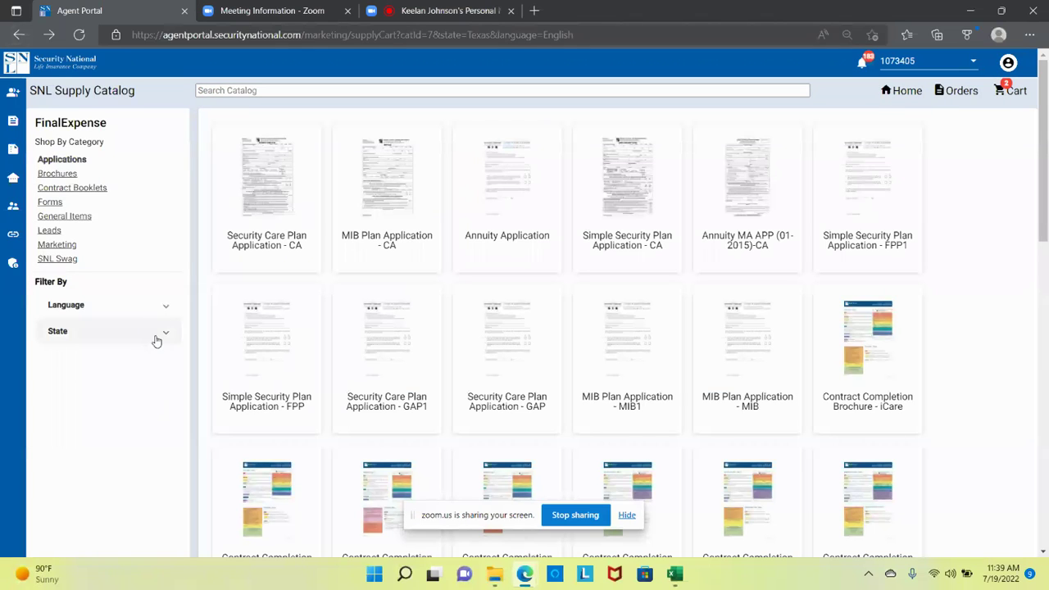
pyautogui.click(157, 338)
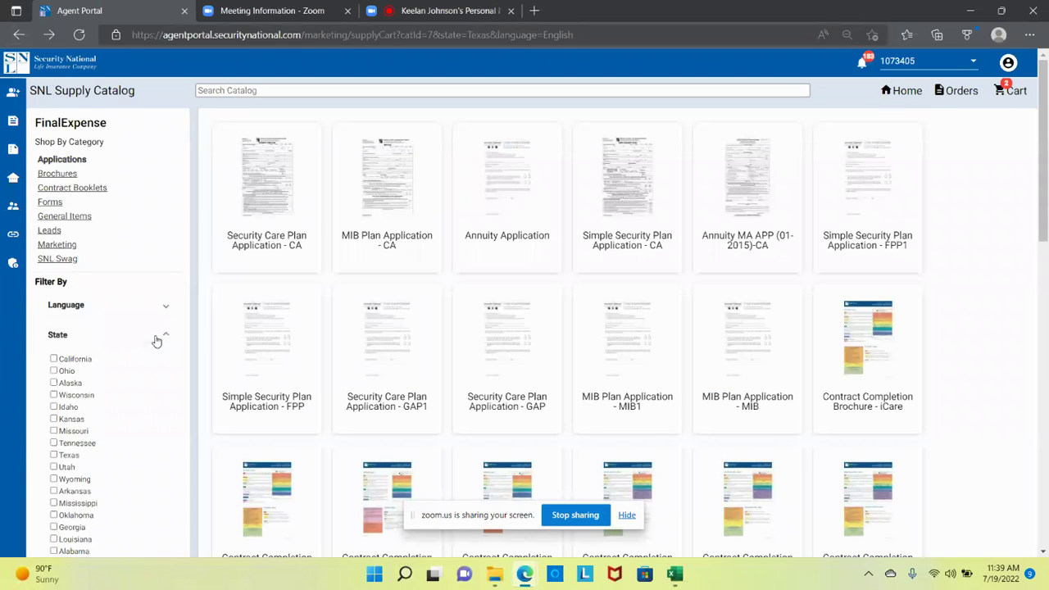
pyautogui.click(72, 460)
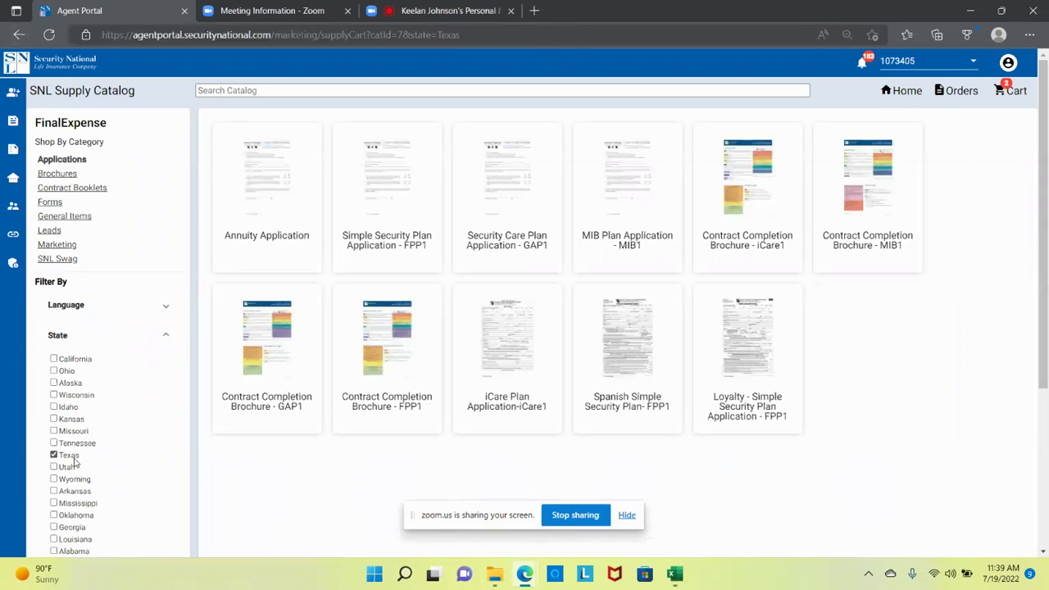
# Add 5 MIB Plan Application - MIB1 forms to the cart
pyautogui.click(631, 203)
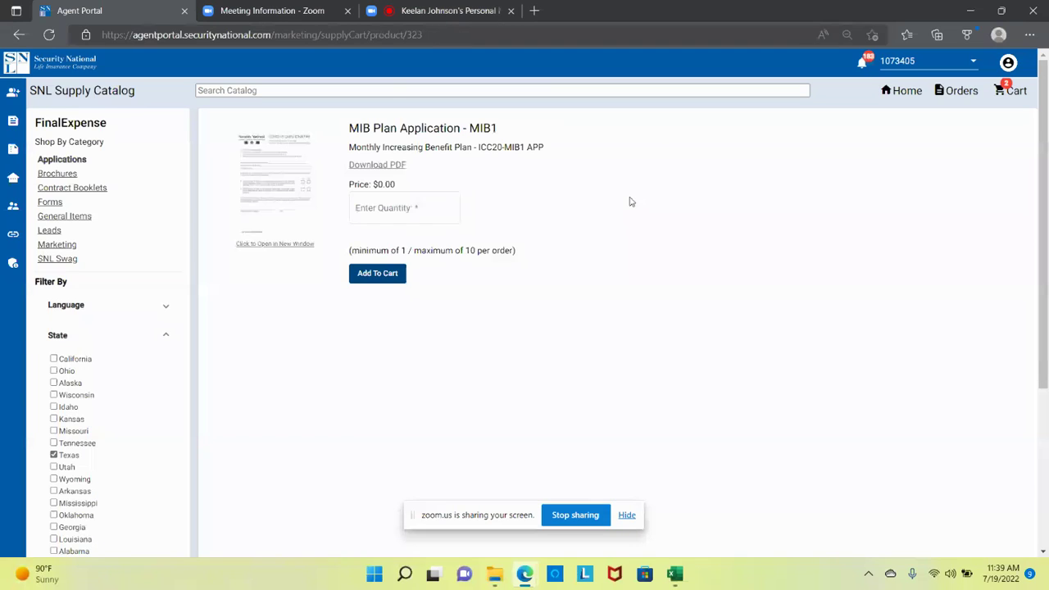
pyautogui.click(412, 208)
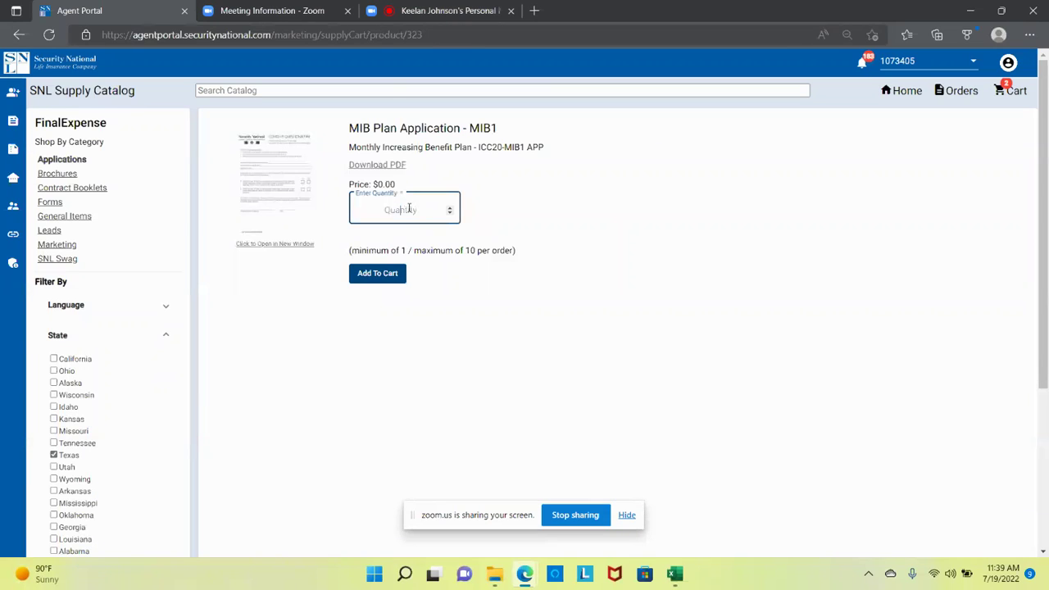
pyautogui.write('5')
pyautogui.click(383, 276)
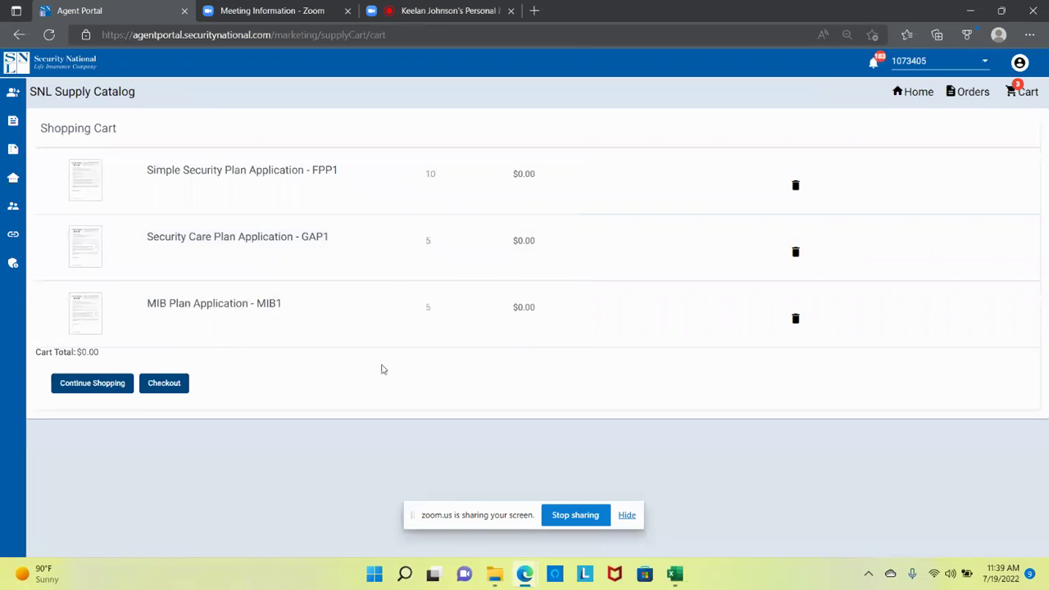
# Go back to the catalog, reapply the Texas filter and expand Language
pyautogui.click(15, 37)
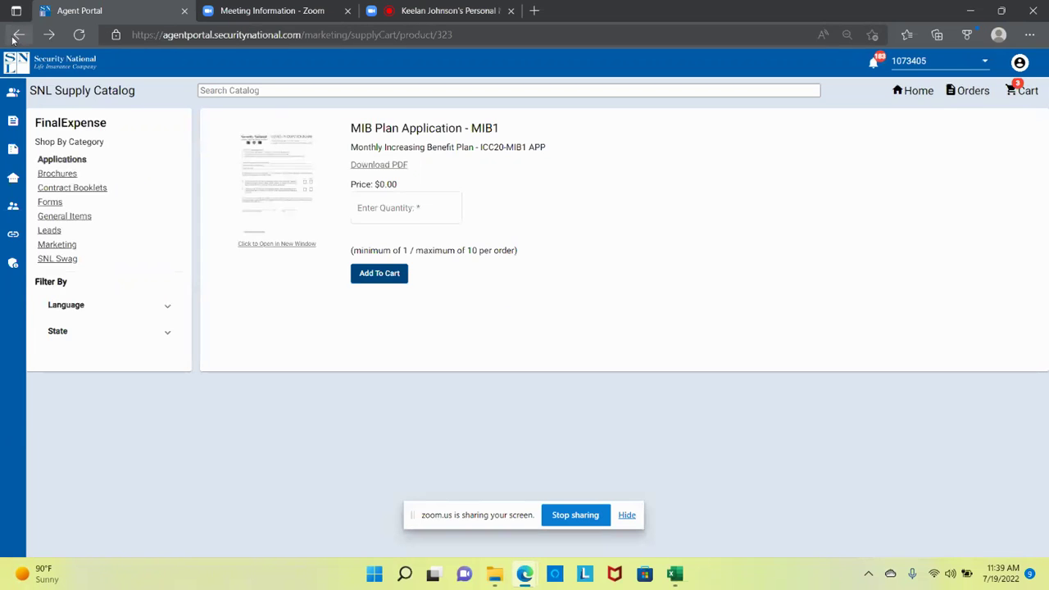
pyautogui.click(16, 35)
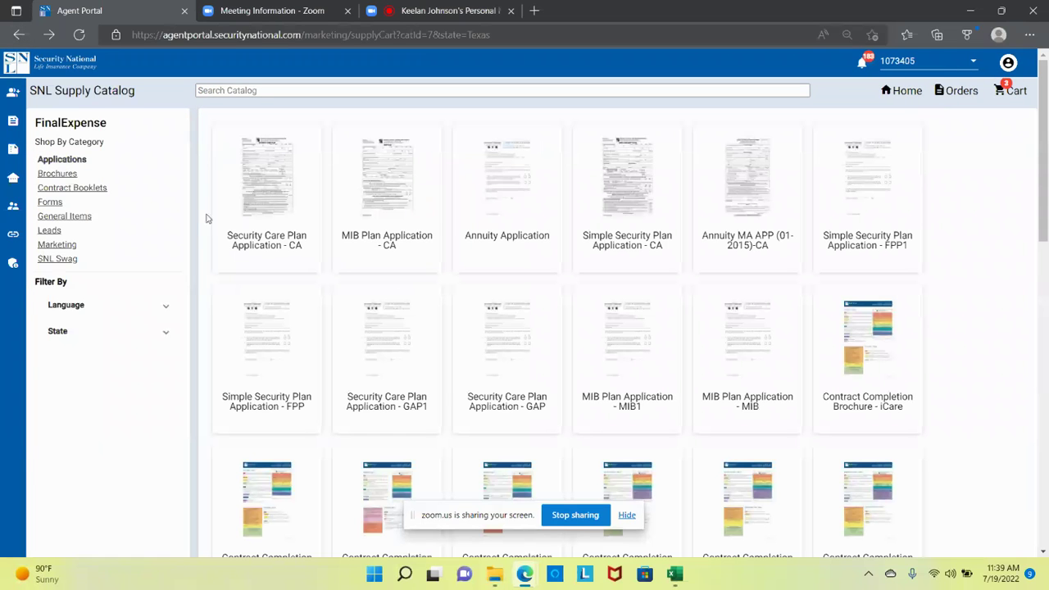
pyautogui.click(91, 340)
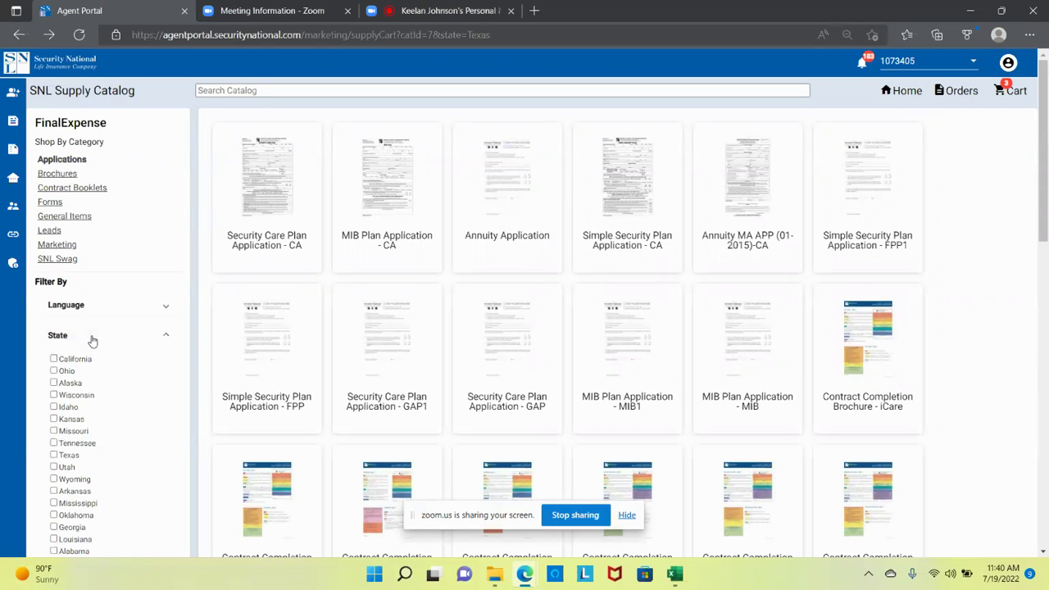
pyautogui.click(69, 455)
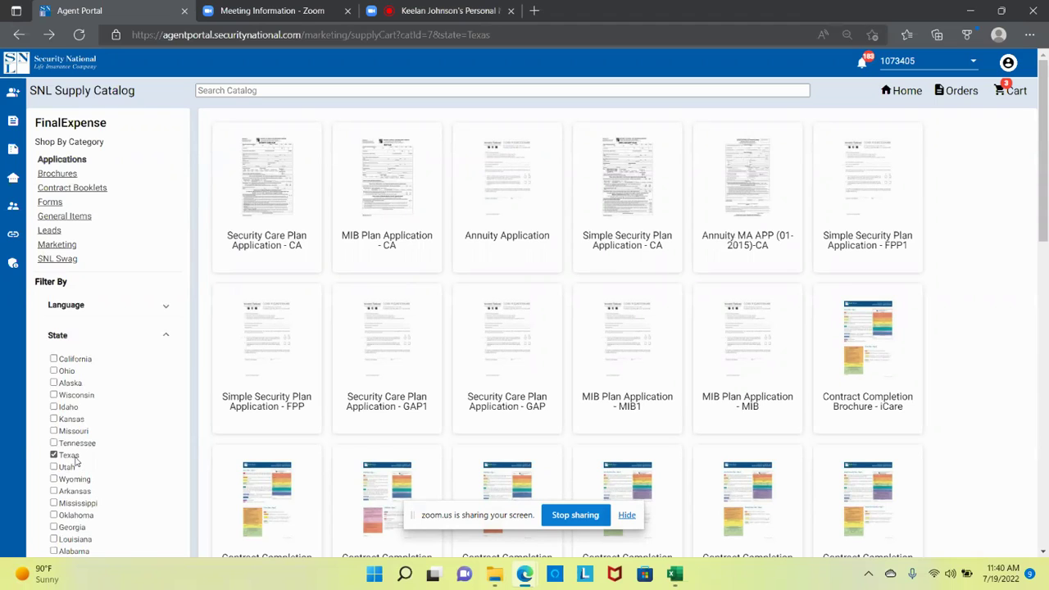
pyautogui.click(103, 305)
# Filter to English items and read through the Contract Completion Brochure - FPP1 PDF
pyautogui.click(54, 332)
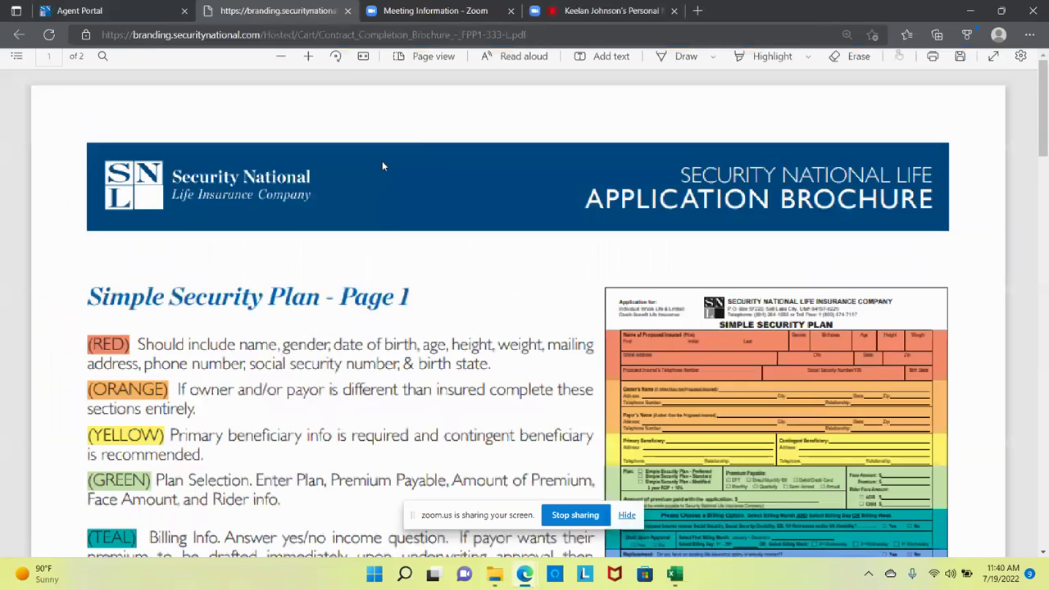
pyautogui.scroll(-2, 381, 166)
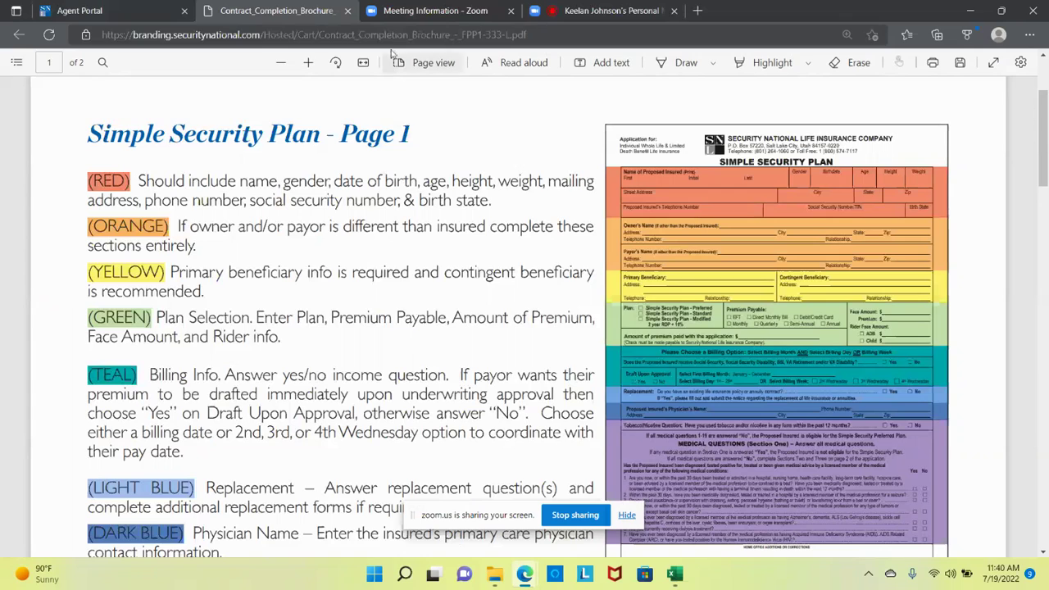
# Close the brochure PDF and add 1 Contract Completion Brochure - FPP1 to the cart
pyautogui.click(347, 12)
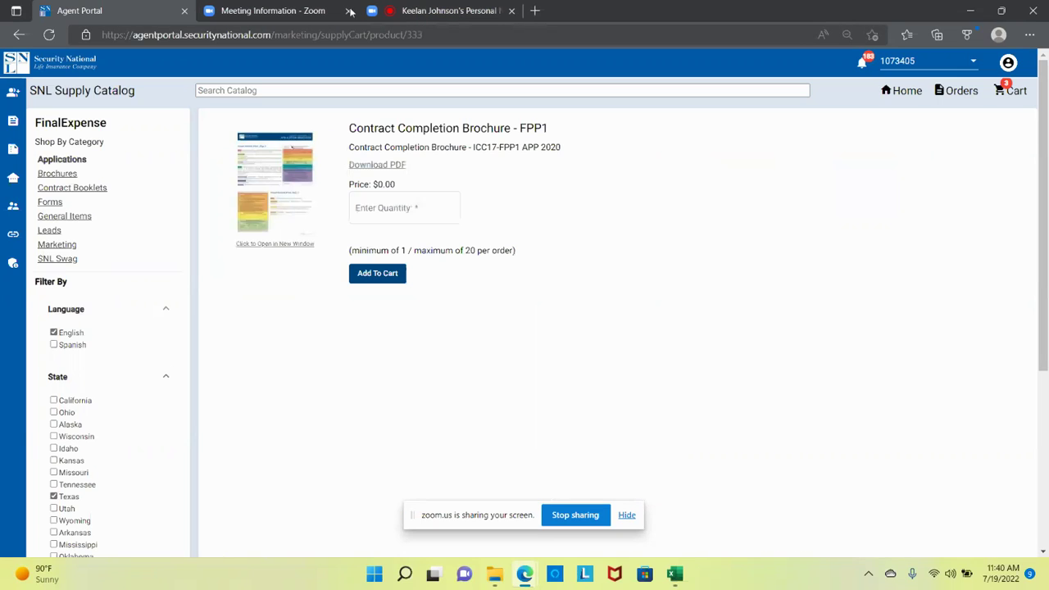
pyautogui.click(394, 214)
pyautogui.write('1')
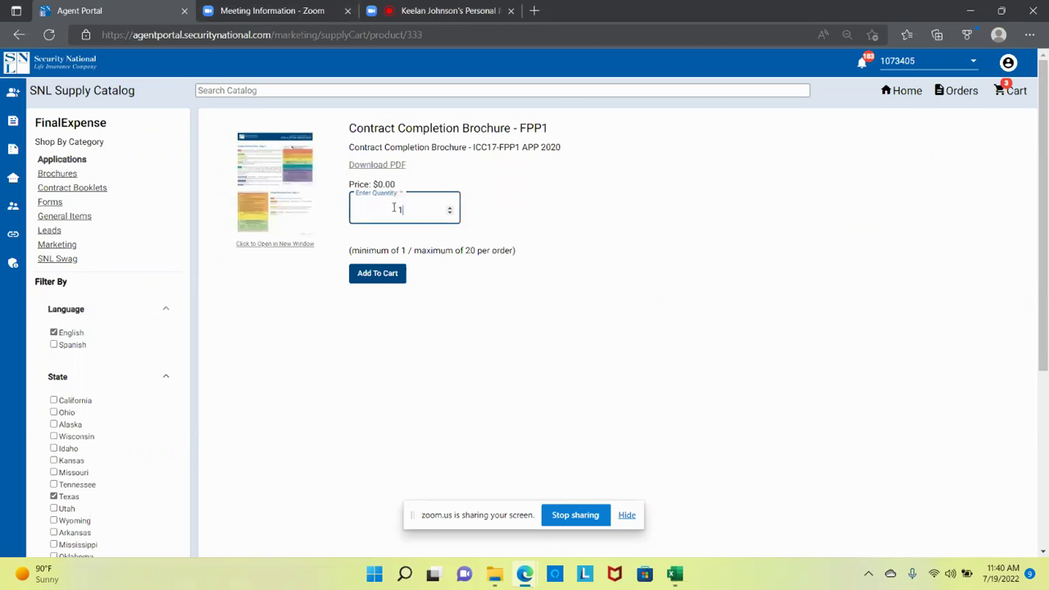
pyautogui.click(391, 279)
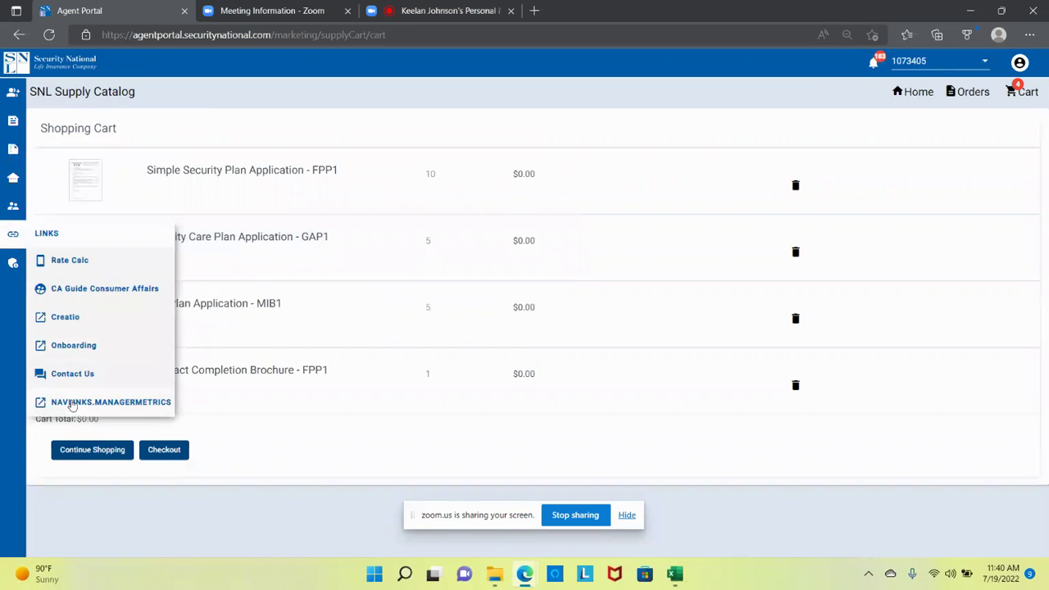
pyautogui.click(19, 35)
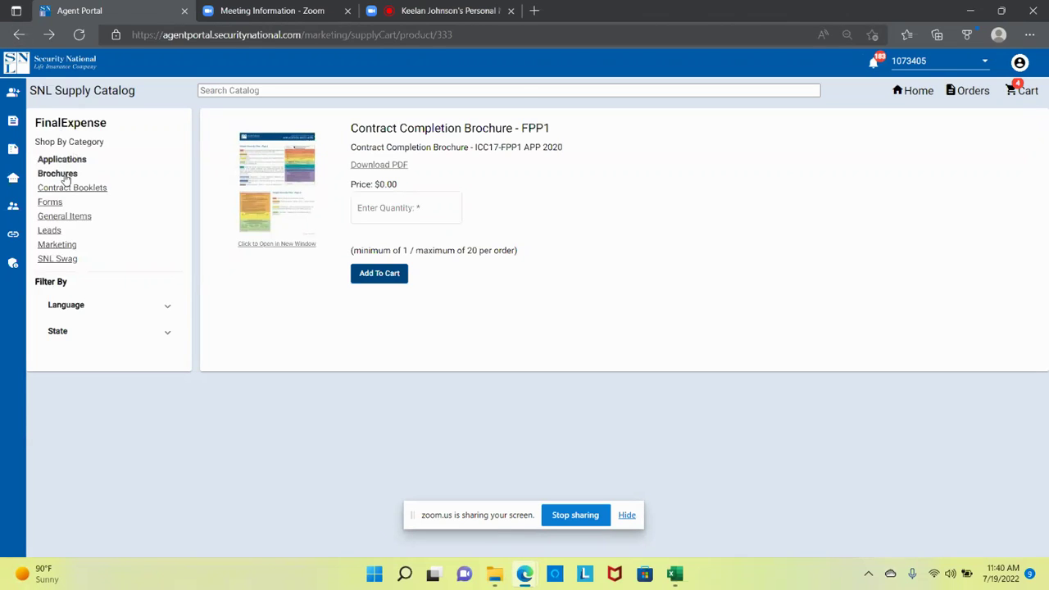
# Add 20 Final Expense Brochures from the Brochures category to the cart
pyautogui.click(59, 175)
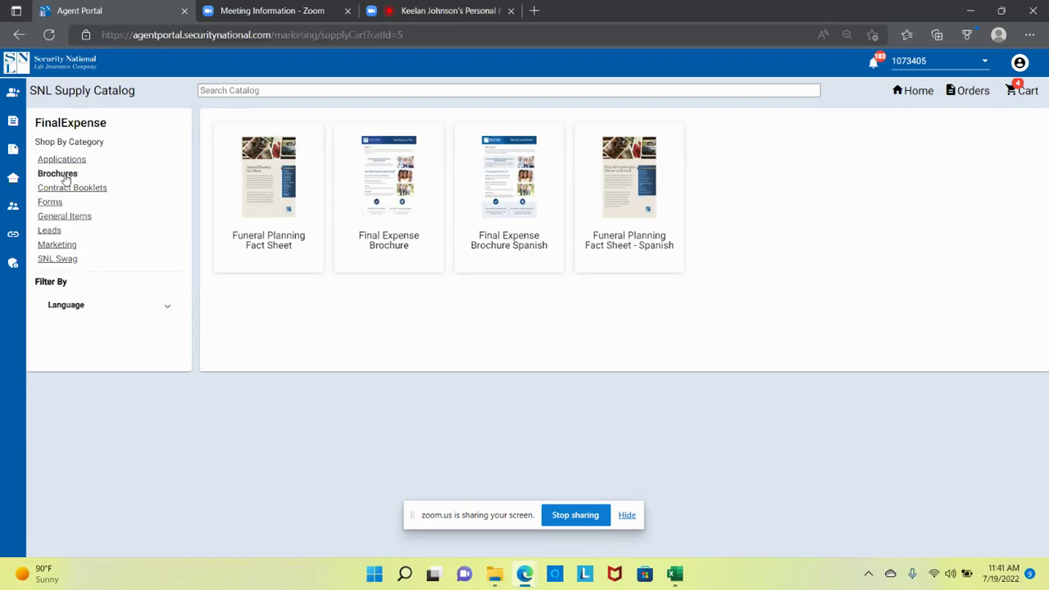
pyautogui.click(399, 197)
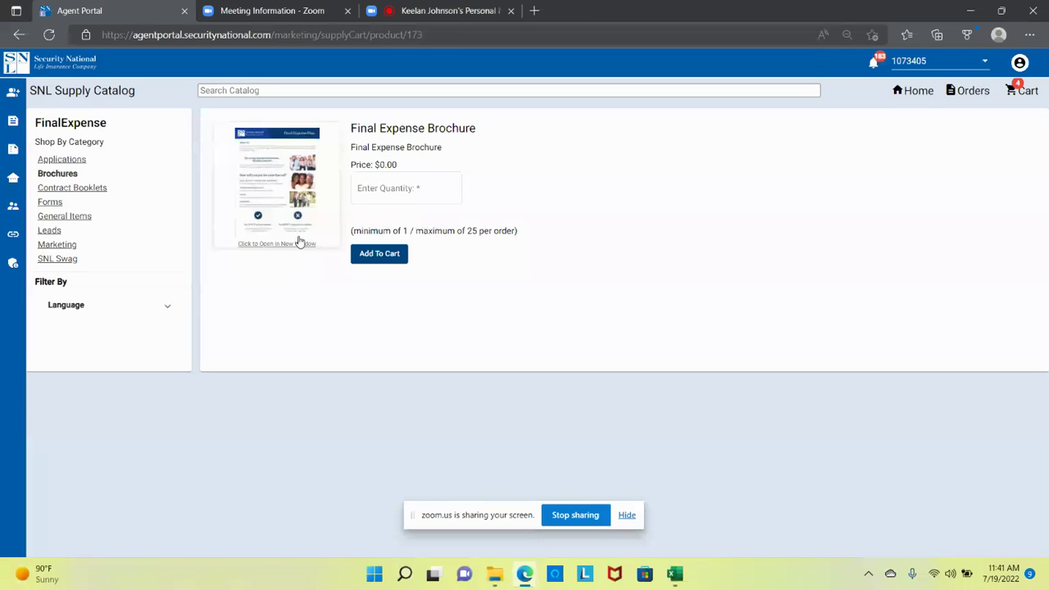
pyautogui.click(369, 197)
pyautogui.write('20')
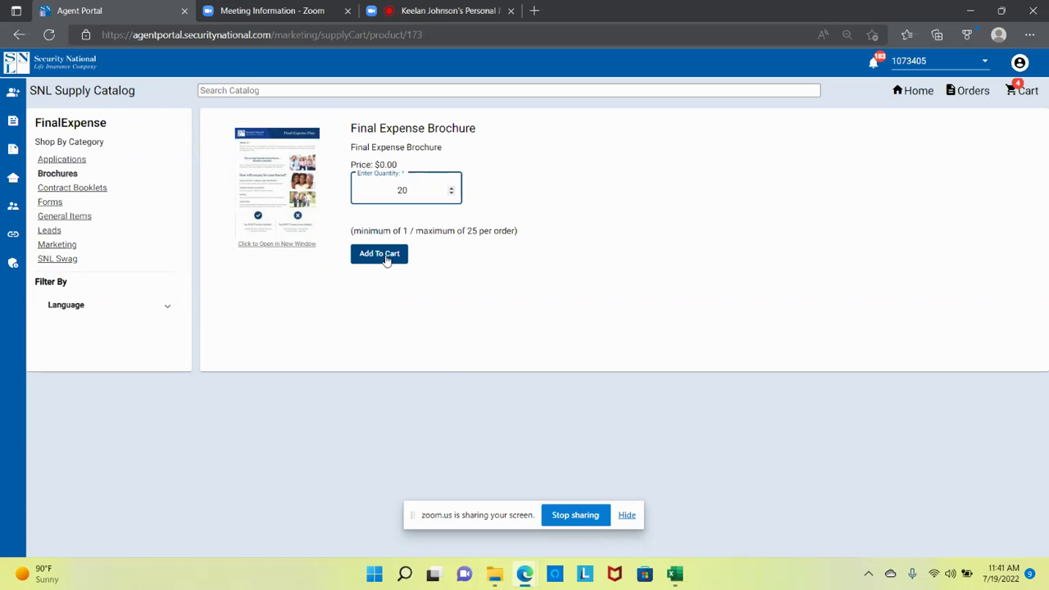
pyautogui.click(384, 255)
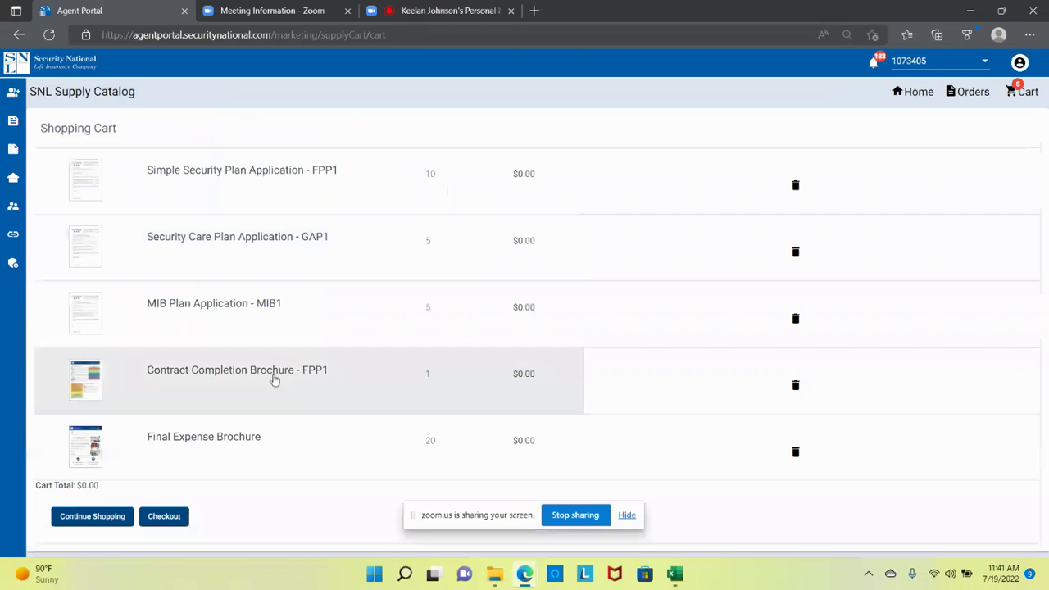
# Go back to the brochures listing and open the Funeral Planning Fact Sheet
pyautogui.click(18, 34)
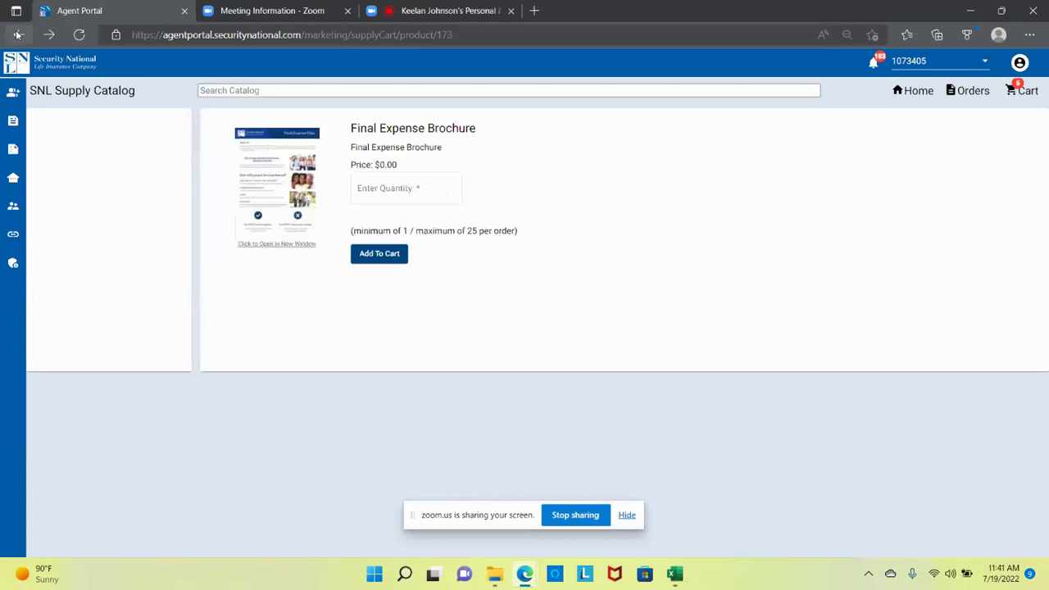
pyautogui.click(17, 34)
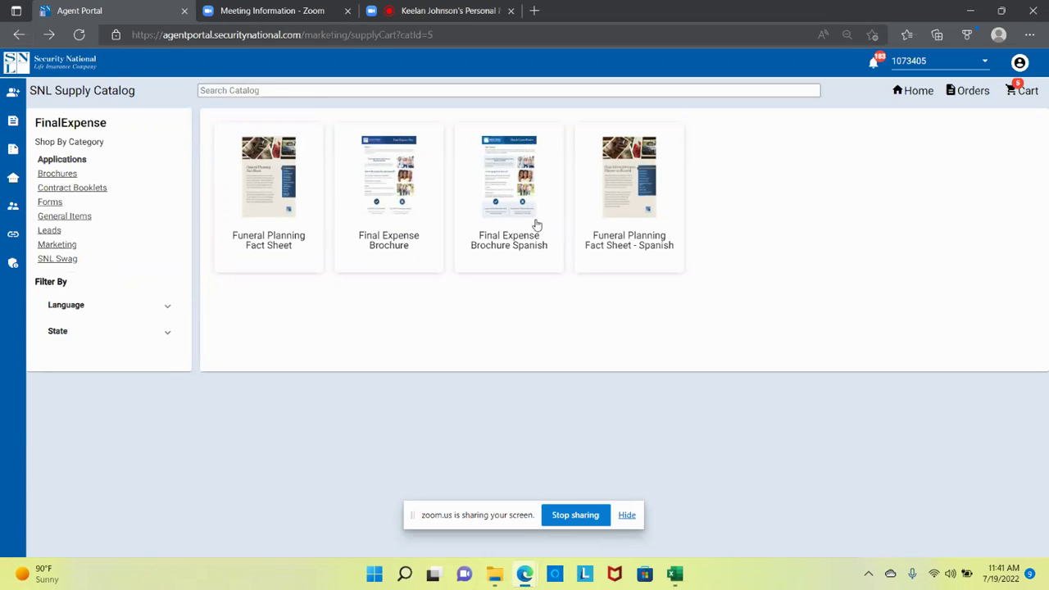
pyautogui.click(277, 176)
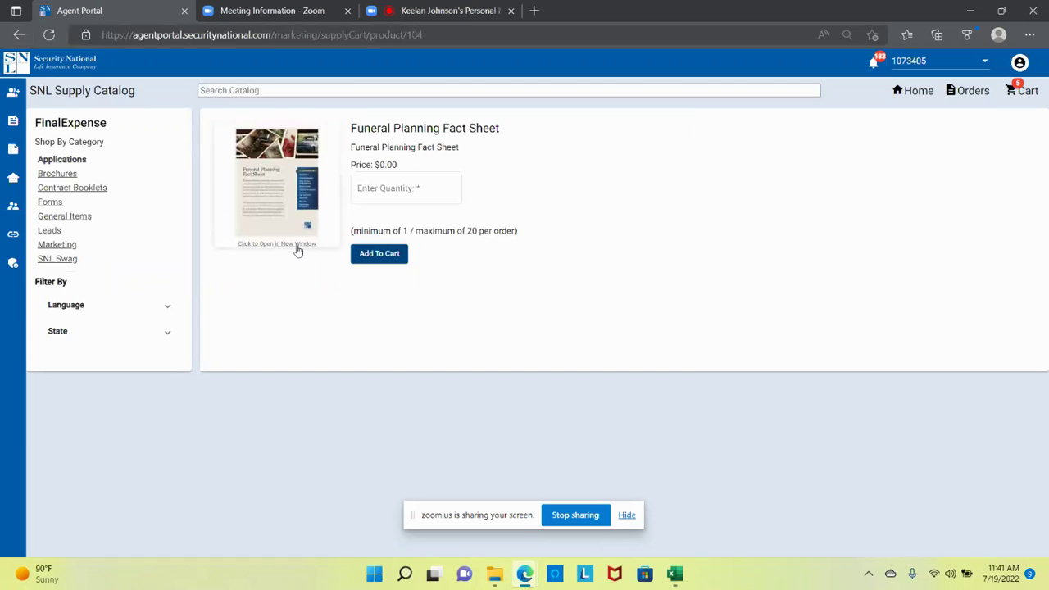
# Preview the Funeral Planning Fact Sheet enlarged in a new window, then close it
pyautogui.click(299, 246)
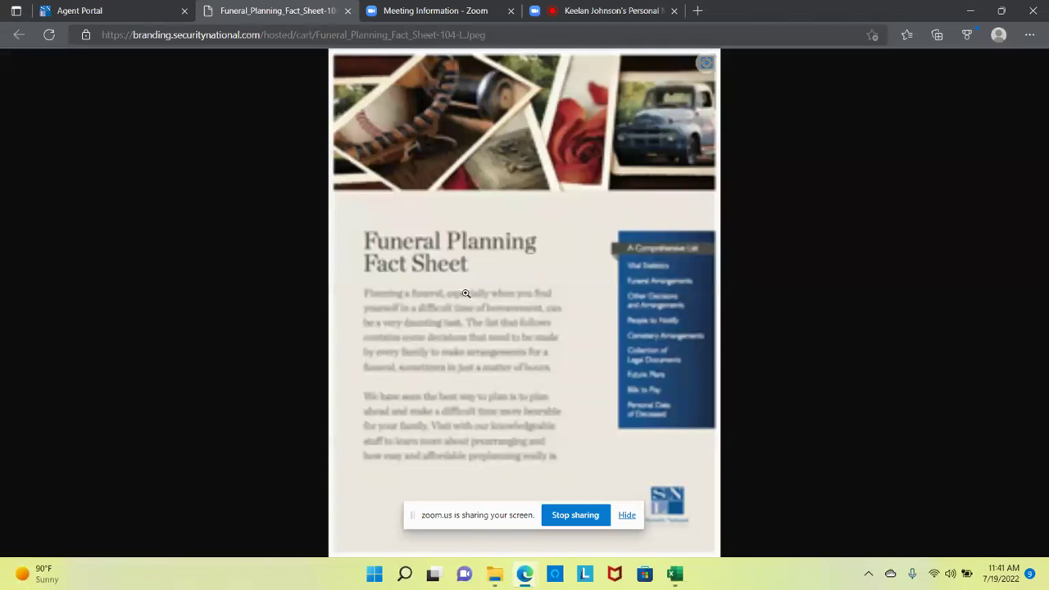
pyautogui.click(466, 266)
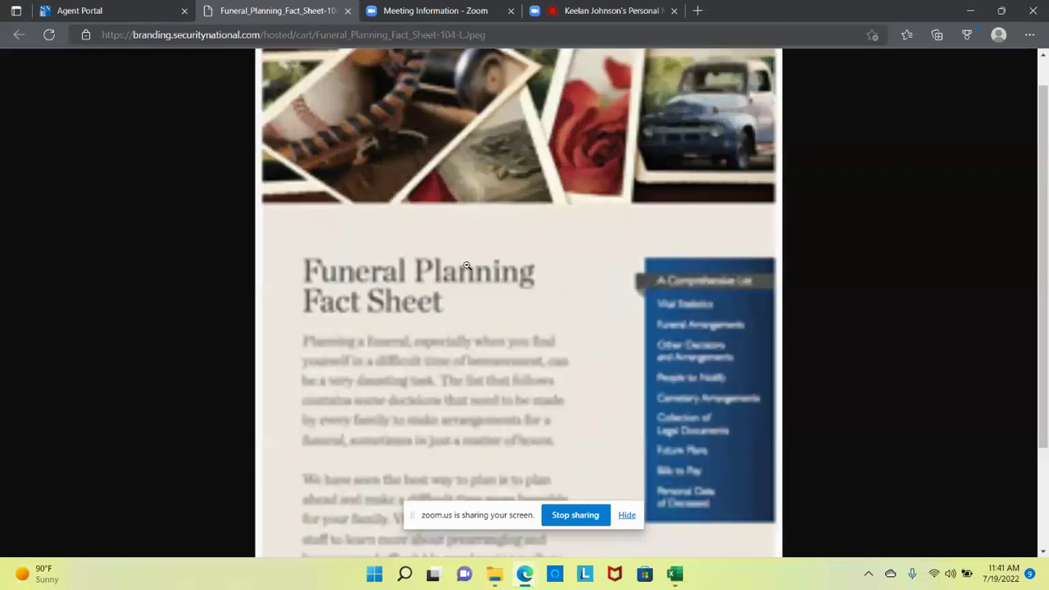
pyautogui.scroll(-2, 466, 266)
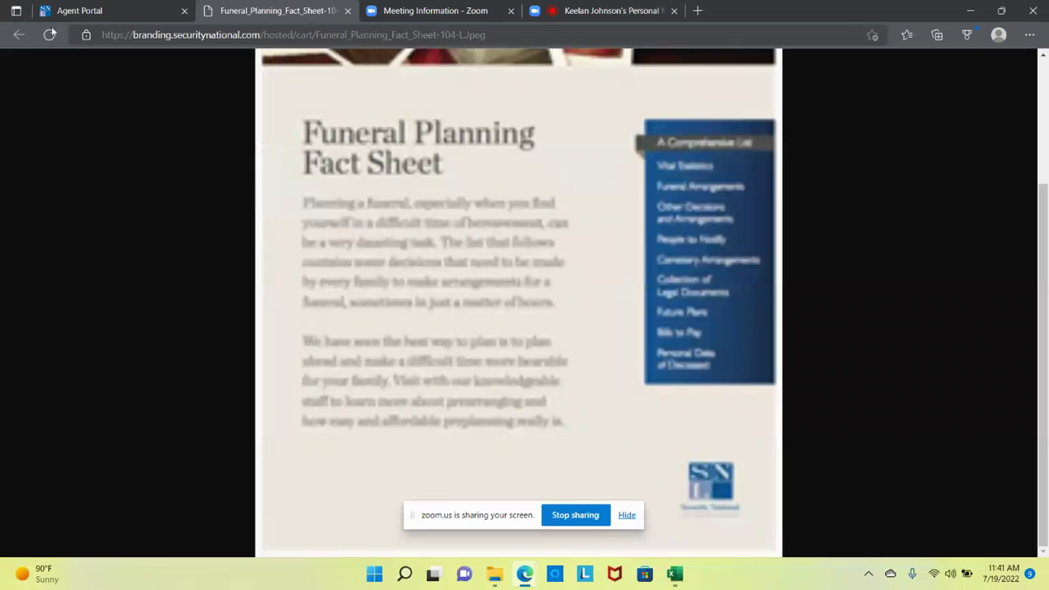
pyautogui.click(348, 10)
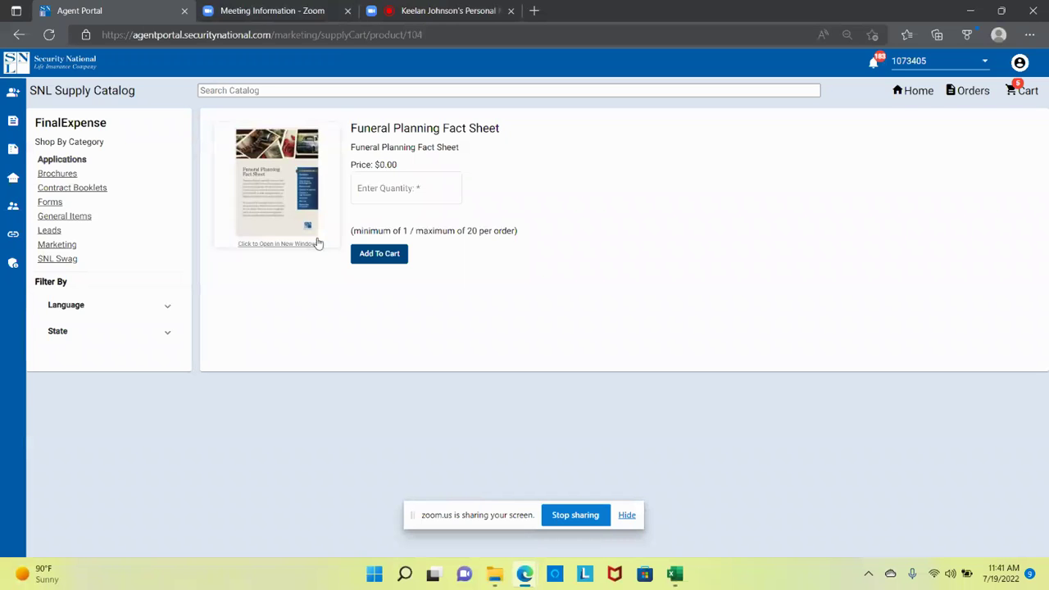
# Add 20 Funeral Planning Fact Sheets to the cart
pyautogui.click(398, 190)
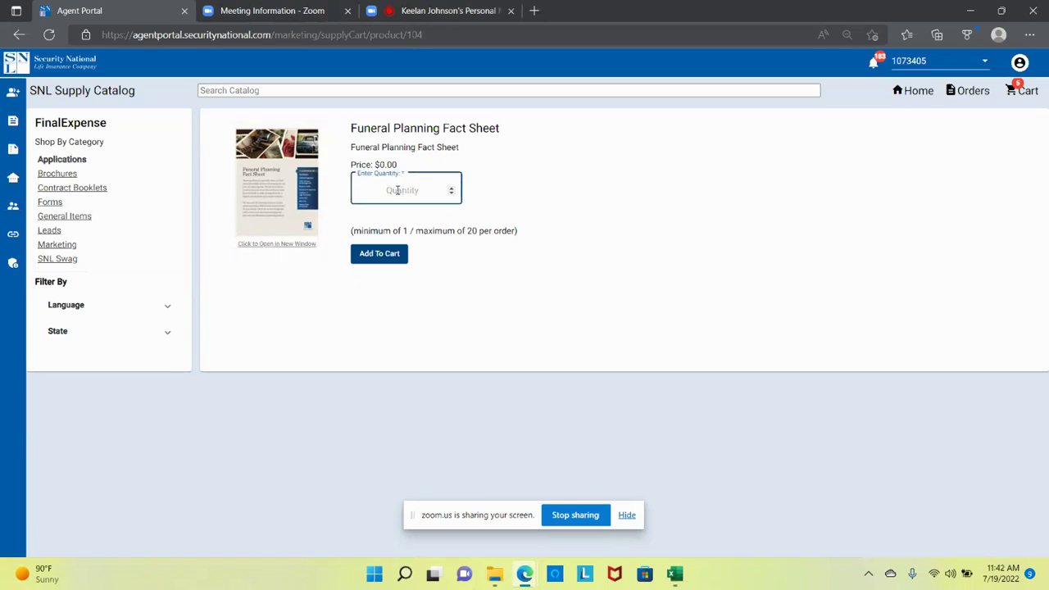
pyautogui.write('20')
pyautogui.click(393, 261)
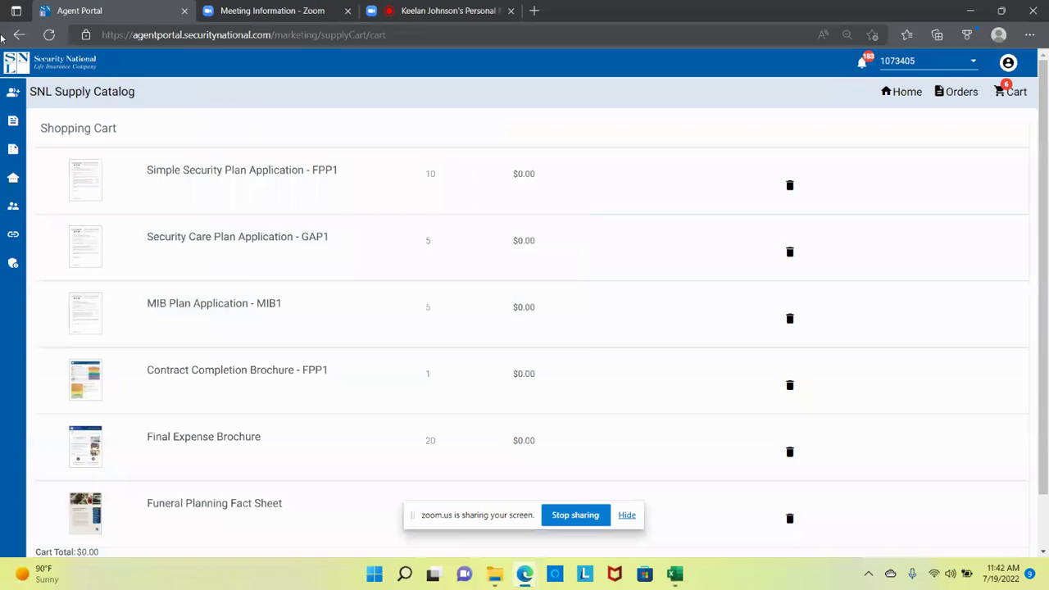
# Go back and browse the Forms category of the FinalExpense catalog
pyautogui.click(18, 34)
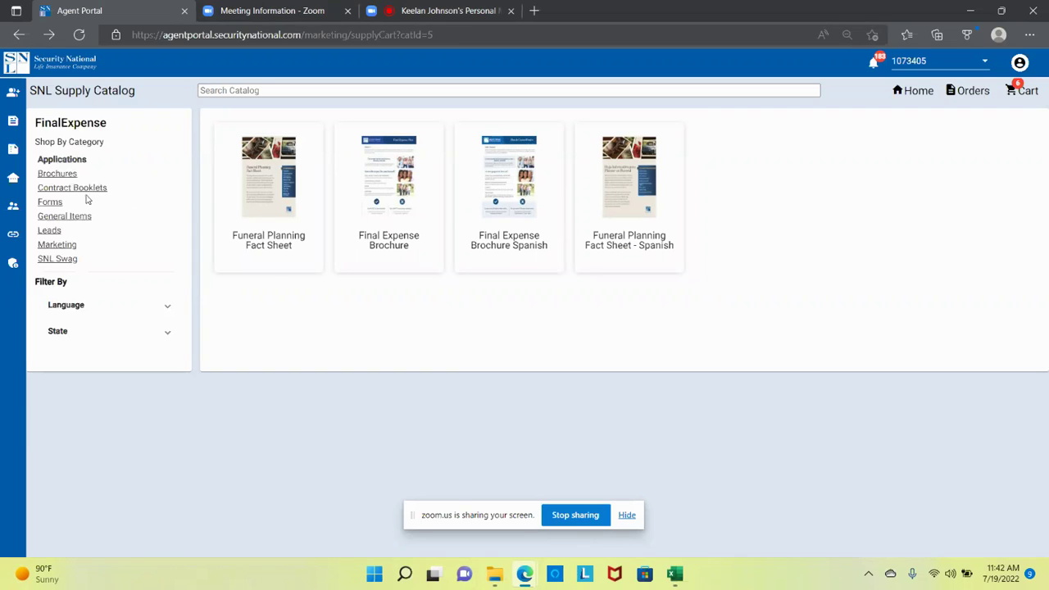
pyautogui.click(52, 202)
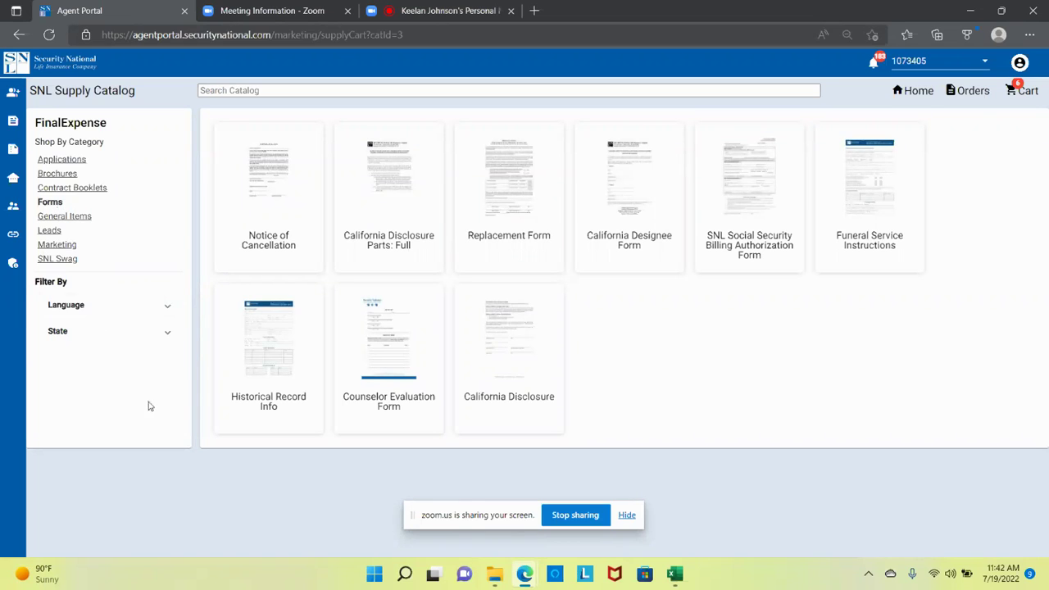
# Preview the Counselor Evaluation Form PDF, then enter an order quantity of 10
pyautogui.click(393, 361)
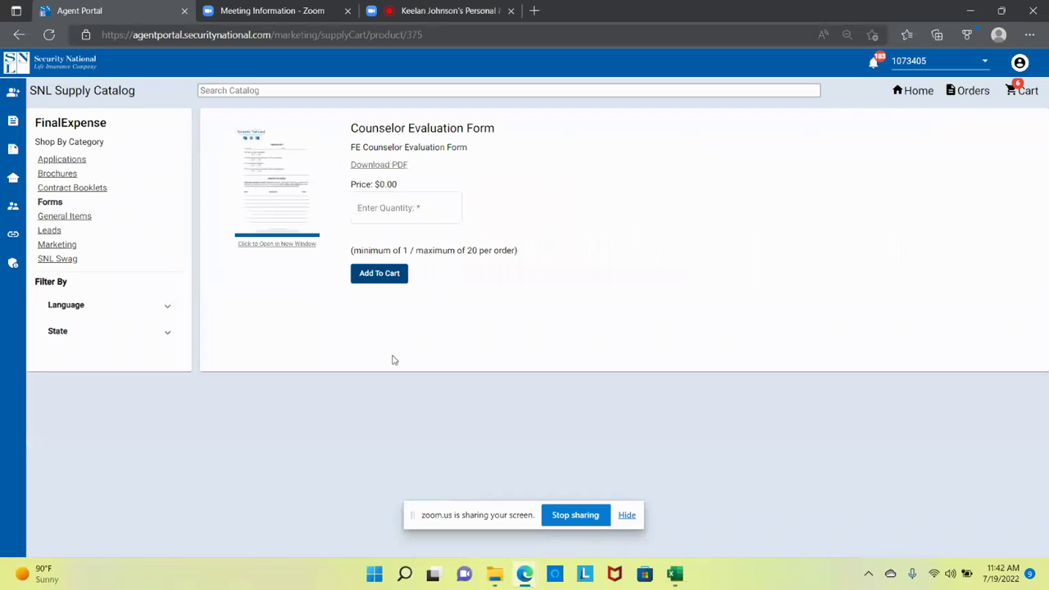
pyautogui.click(400, 166)
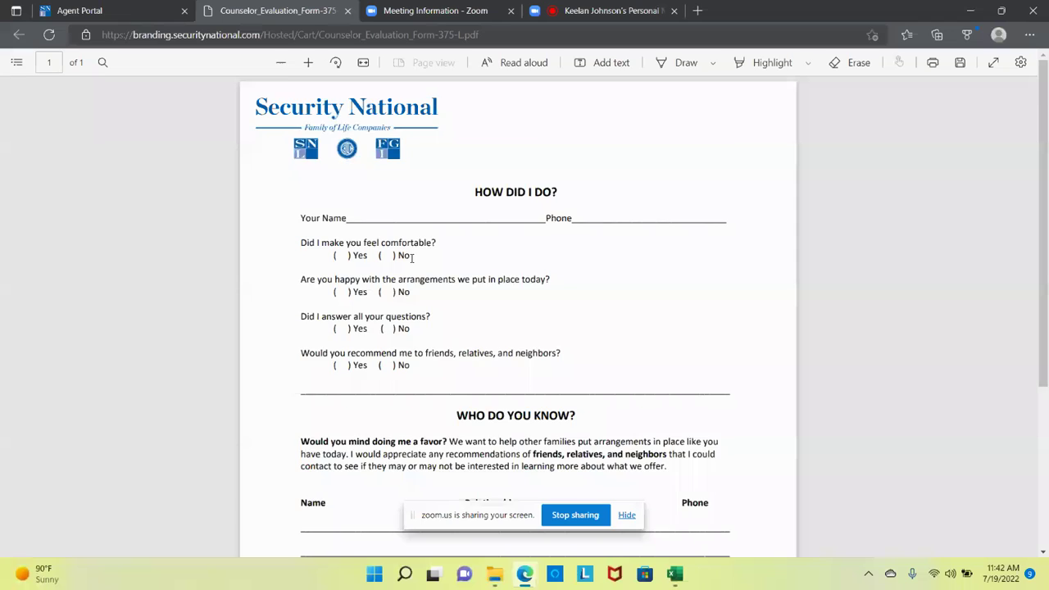
pyautogui.scroll(-2, 418, 237)
pyautogui.scroll(-2, 451, 211)
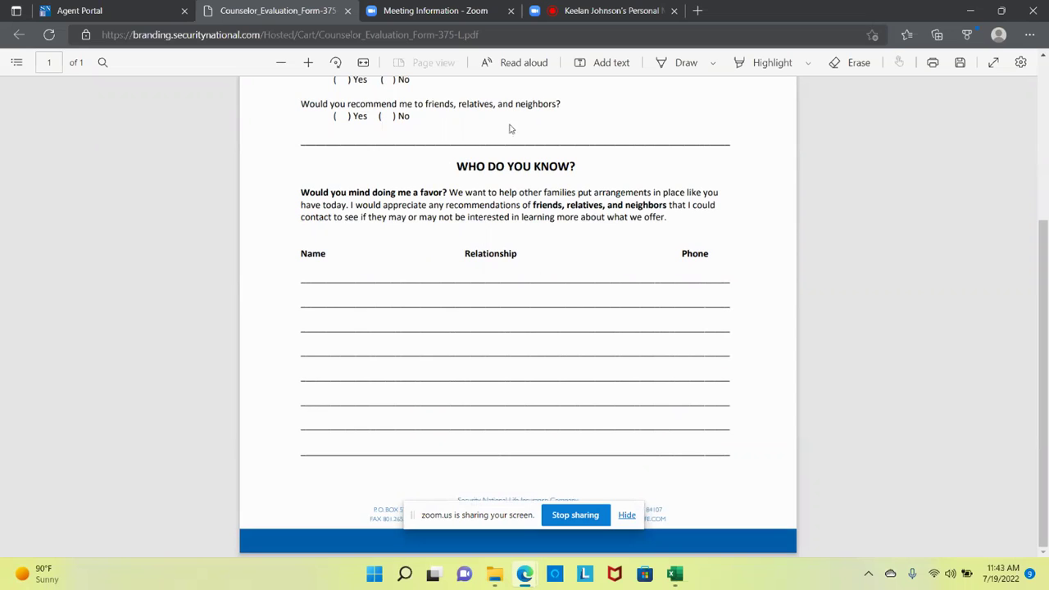
pyautogui.click(348, 10)
pyautogui.click(403, 212)
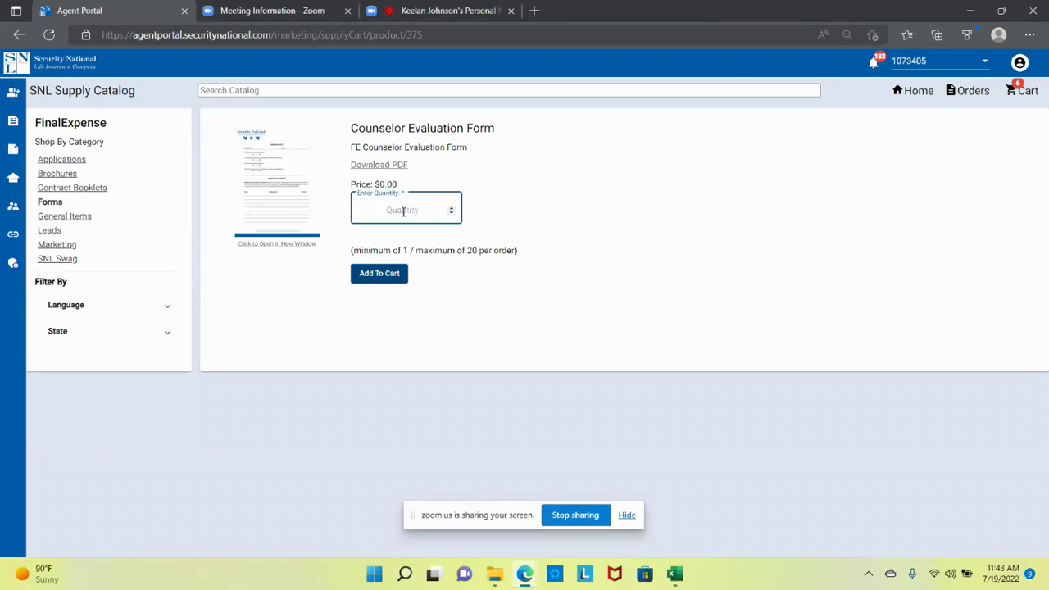
pyautogui.write('10')
# Add 10 Counselor Evaluation Forms to the cart, then return to the catalog's General Items category
pyautogui.click(390, 273)
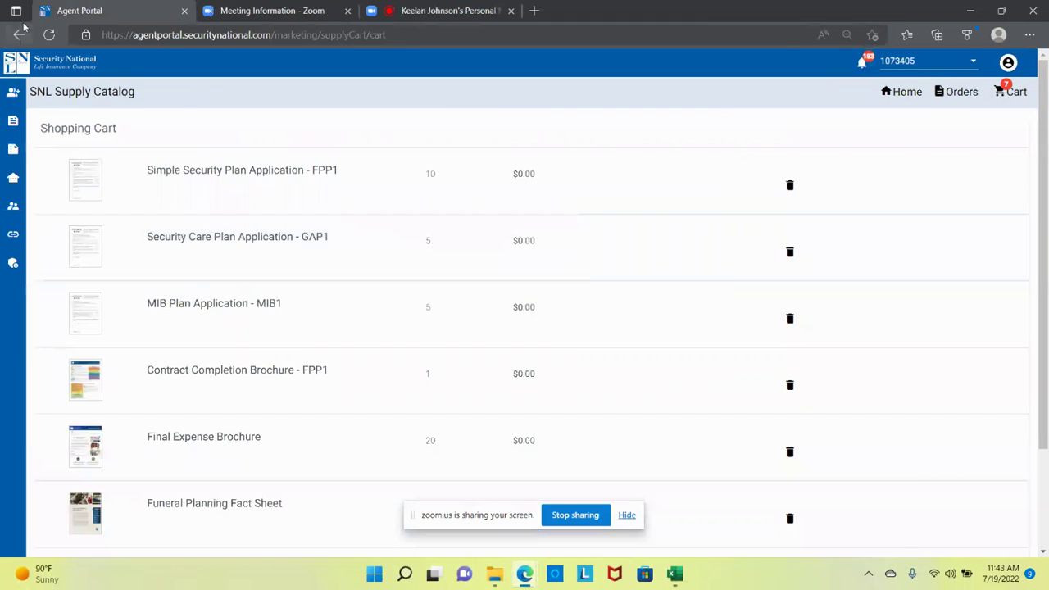
pyautogui.click(19, 35)
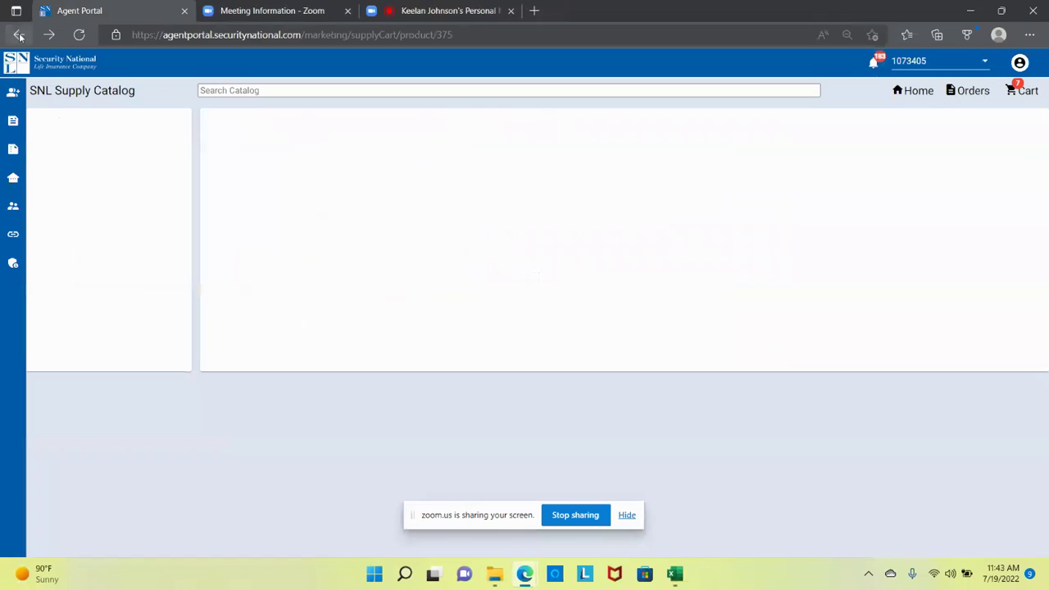
pyautogui.click(18, 35)
pyautogui.moveTo(49, 231)
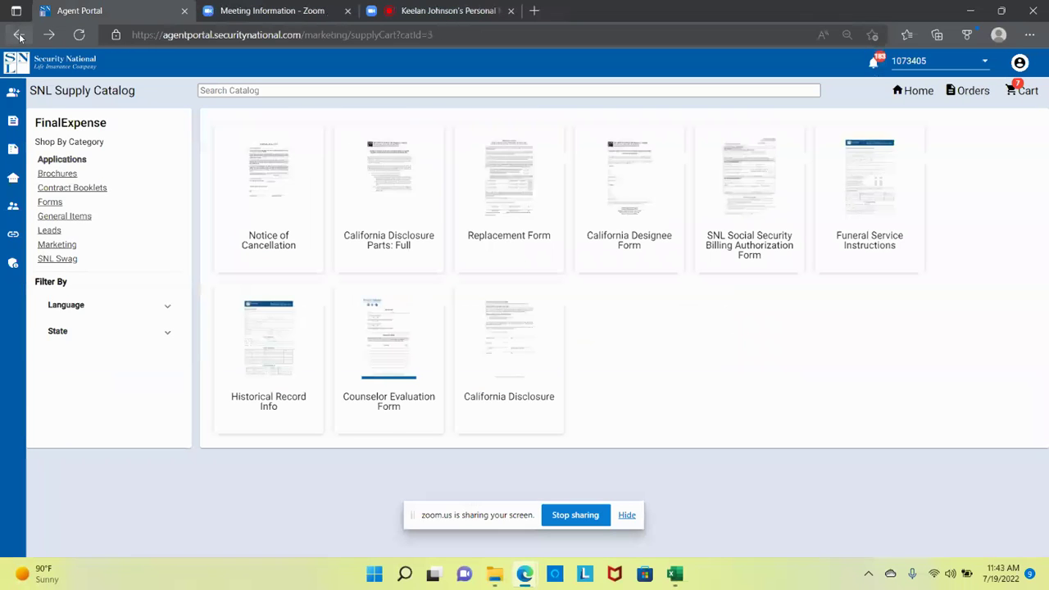
pyautogui.click(64, 215)
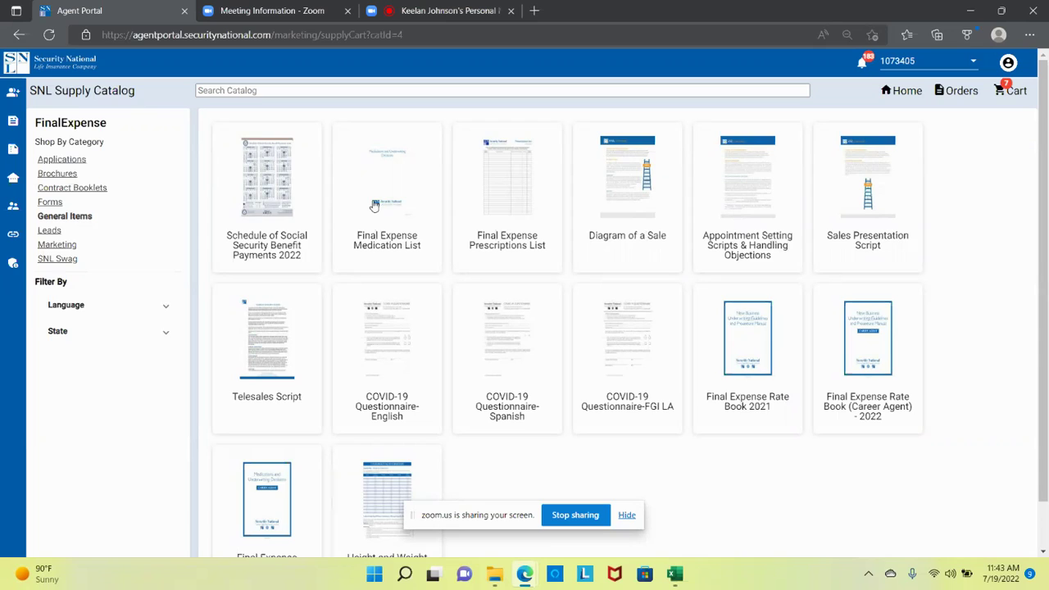
pyautogui.click(283, 200)
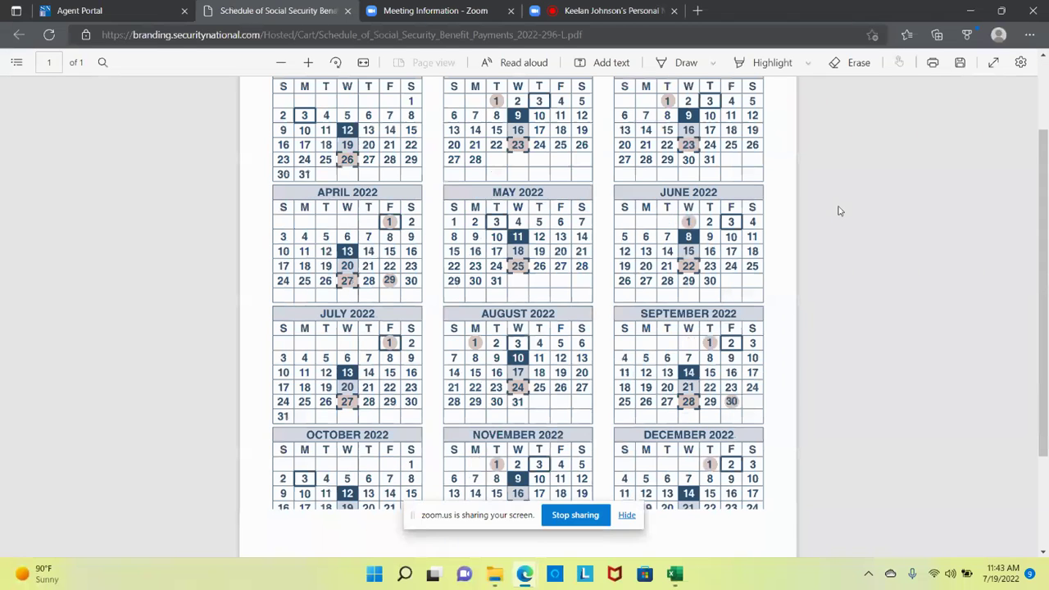
pyautogui.scroll(-2, 839, 210)
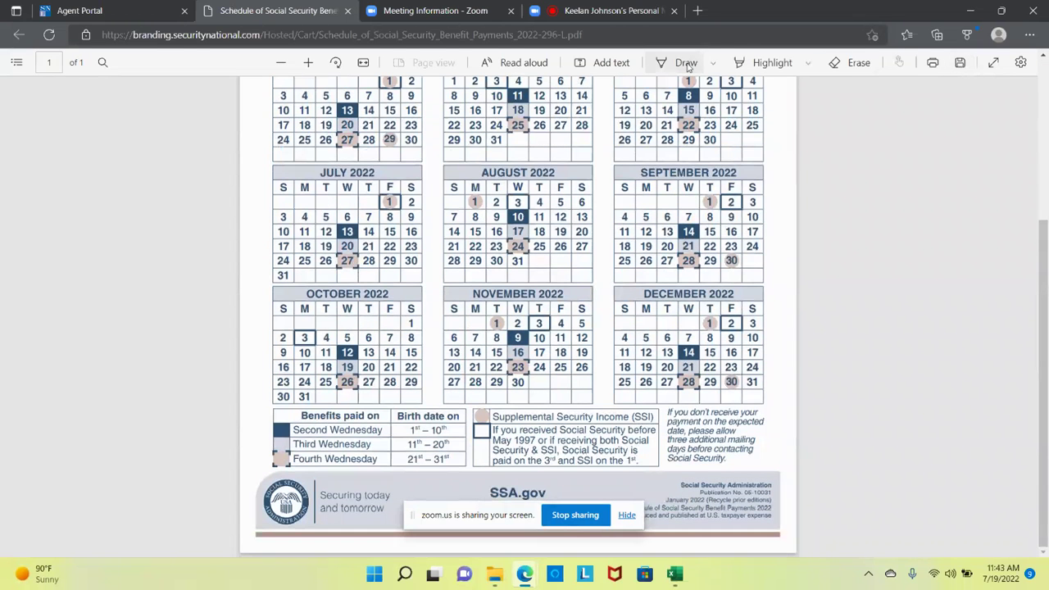
pyautogui.click(683, 62)
pyautogui.moveTo(368, 400); pyautogui.dragTo(234, 448)
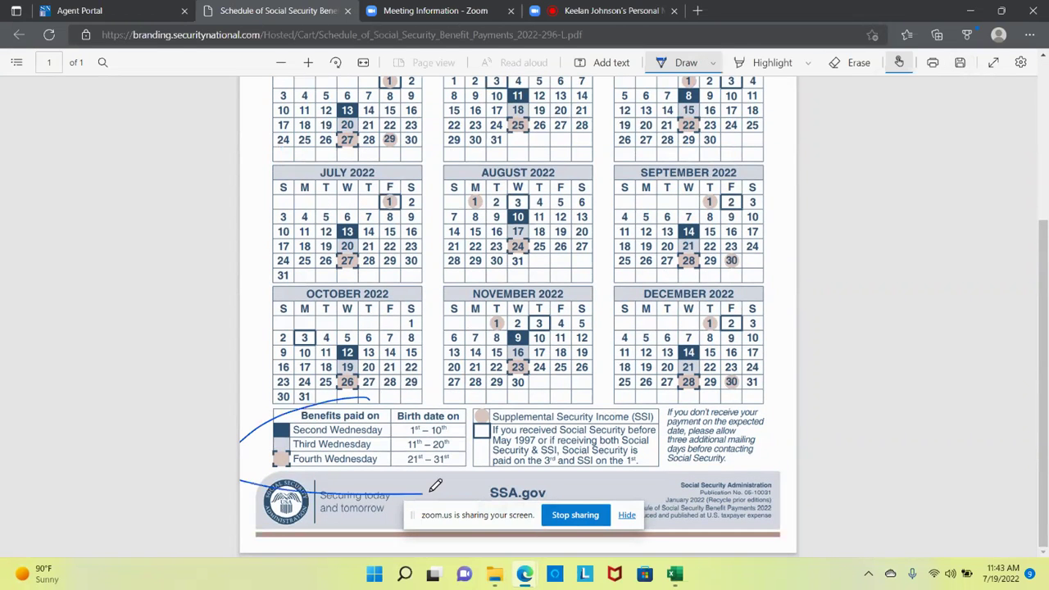
pyautogui.moveTo(436, 485); pyautogui.dragTo(364, 400)
pyautogui.moveTo(363, 315); pyautogui.dragTo(361, 309)
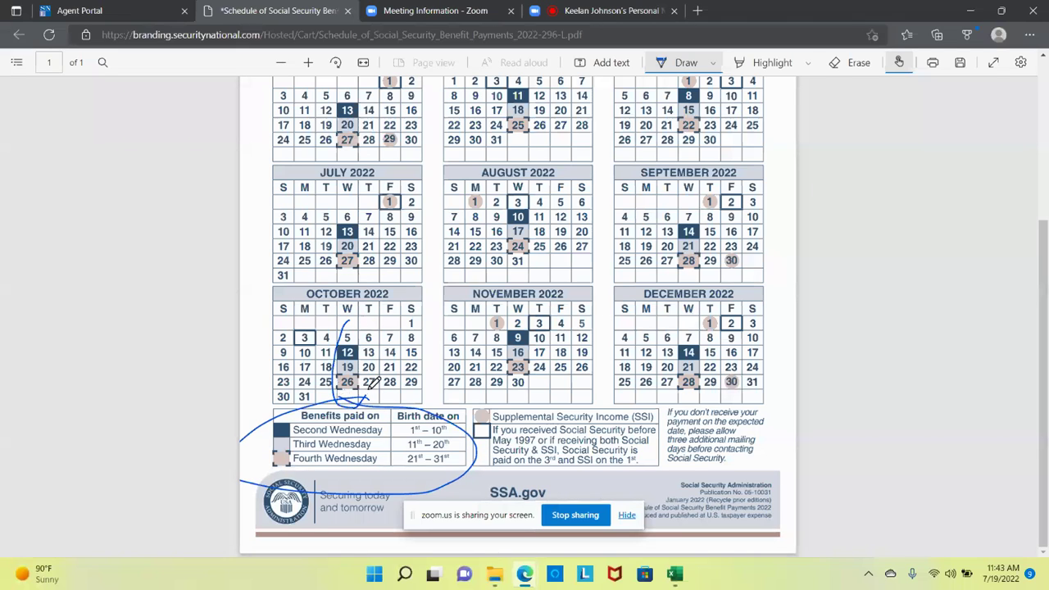
pyautogui.moveTo(353, 202); pyautogui.dragTo(362, 200)
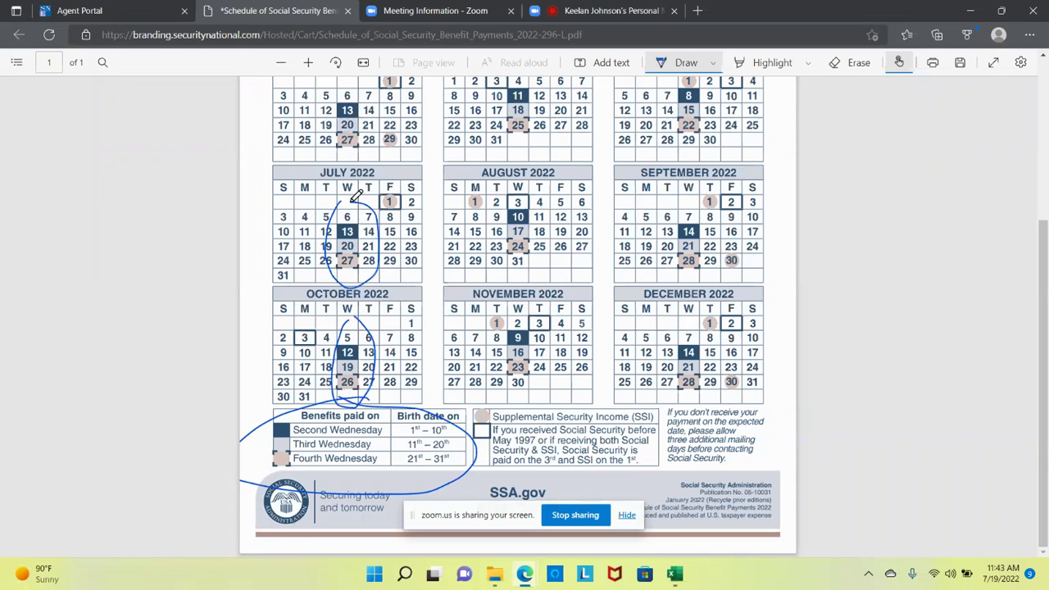
pyautogui.moveTo(528, 178); pyautogui.dragTo(557, 197)
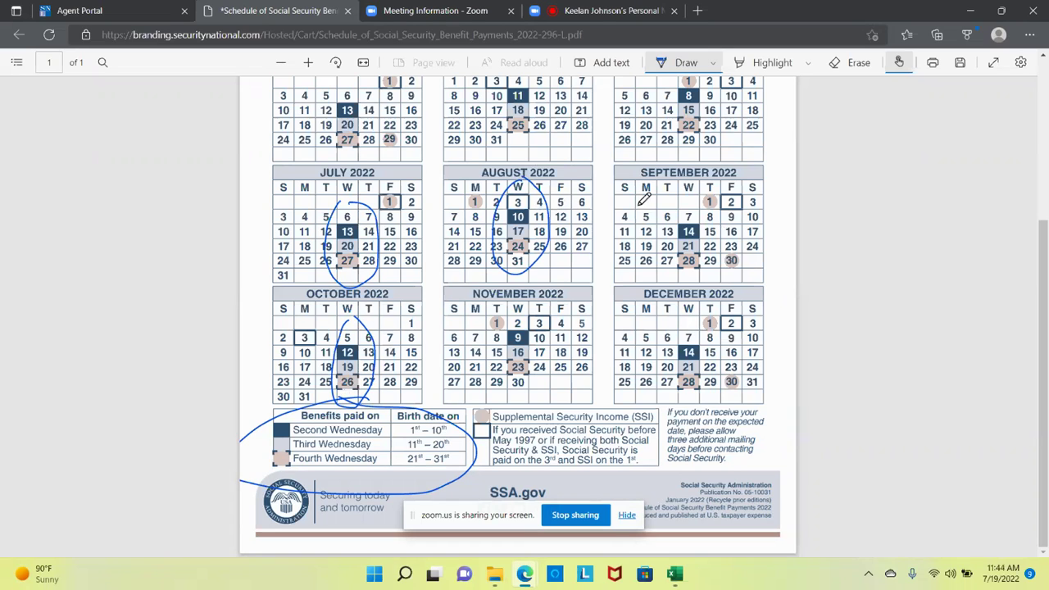
pyautogui.click(345, 11)
pyautogui.click(582, 115)
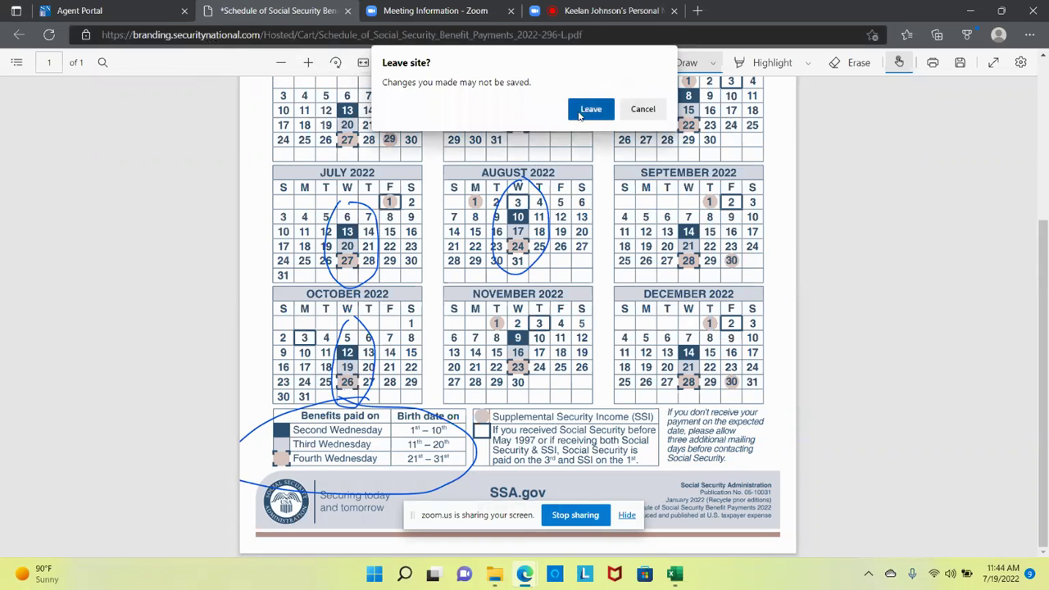
pyautogui.click(18, 34)
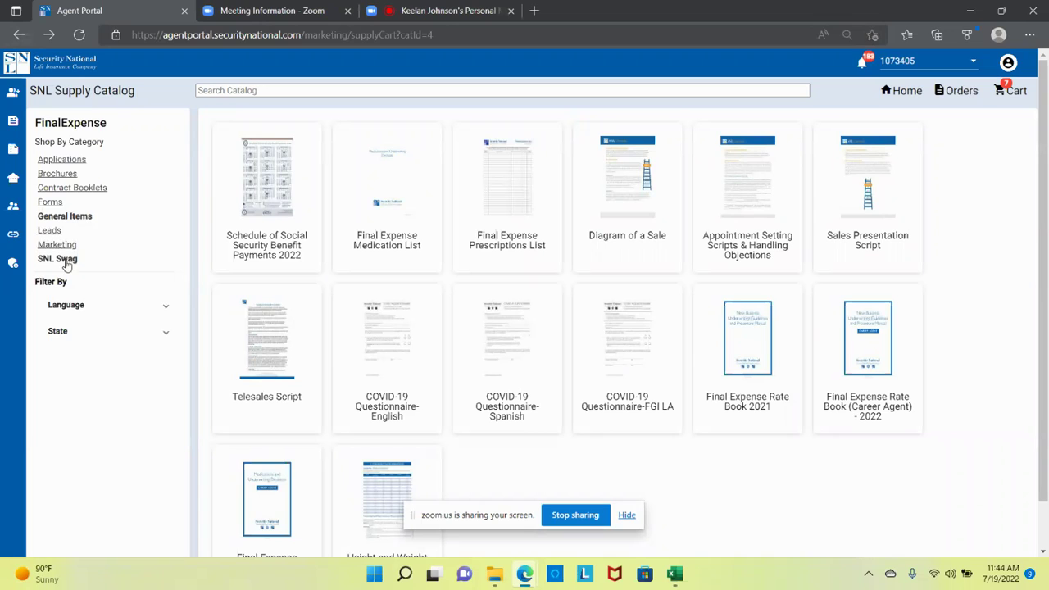
# Browse the SNL Swag items, view the SNL - Small Padfolio, and return to the Swag list
pyautogui.click(66, 260)
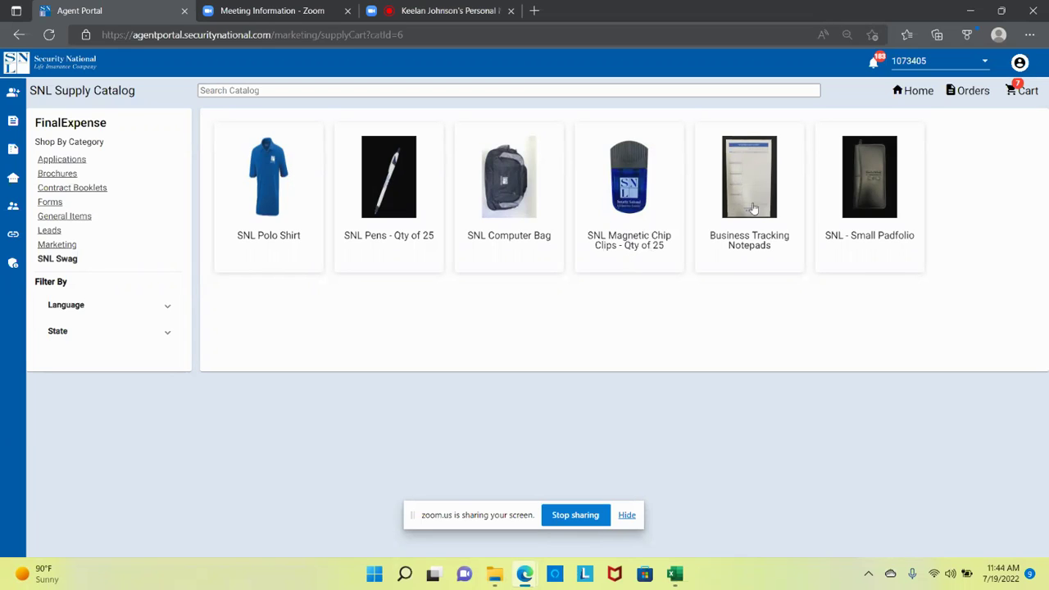
pyautogui.click(874, 188)
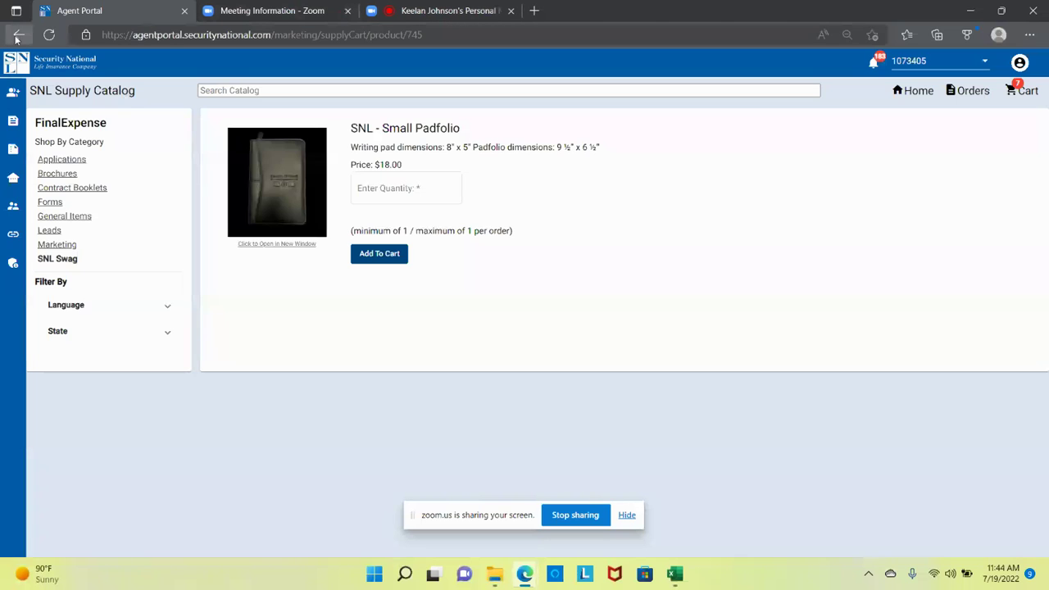
pyautogui.click(17, 36)
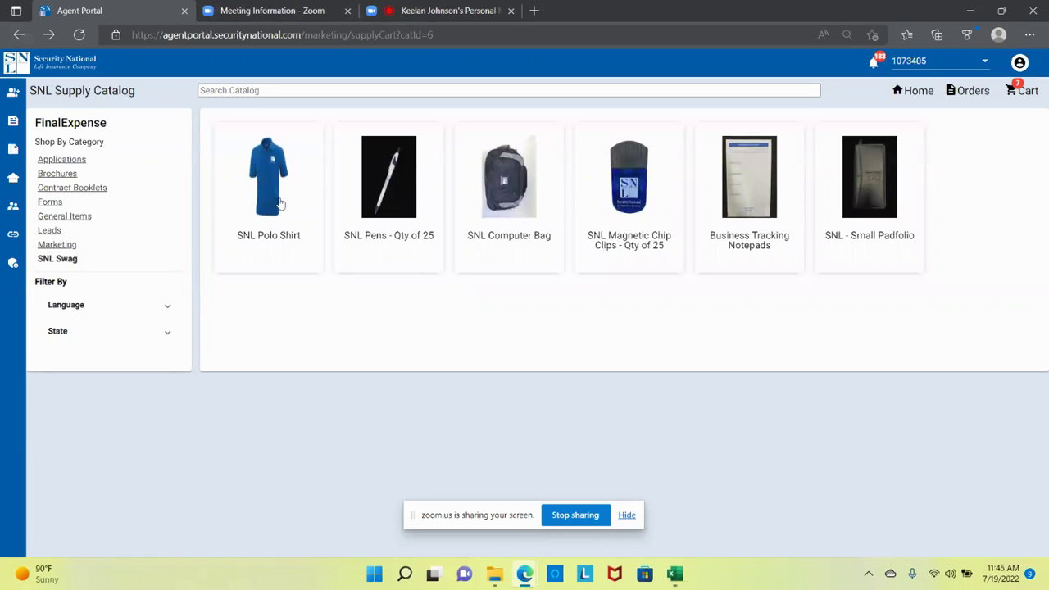
# Review the seven-item cart, then go back to browsing the supply catalog
pyautogui.click(1026, 95)
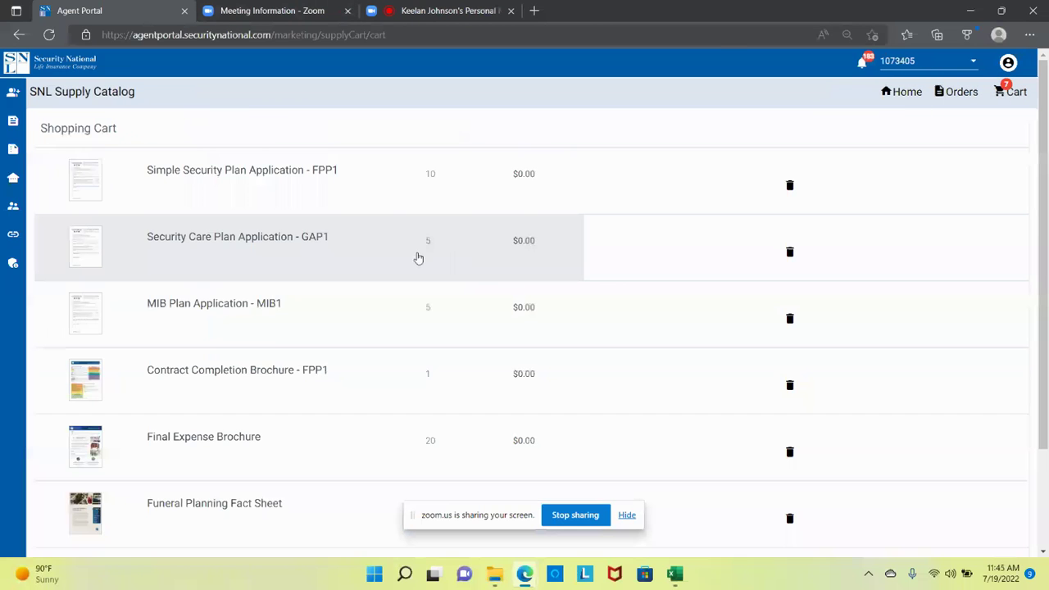
pyautogui.scroll(-3, 424, 280)
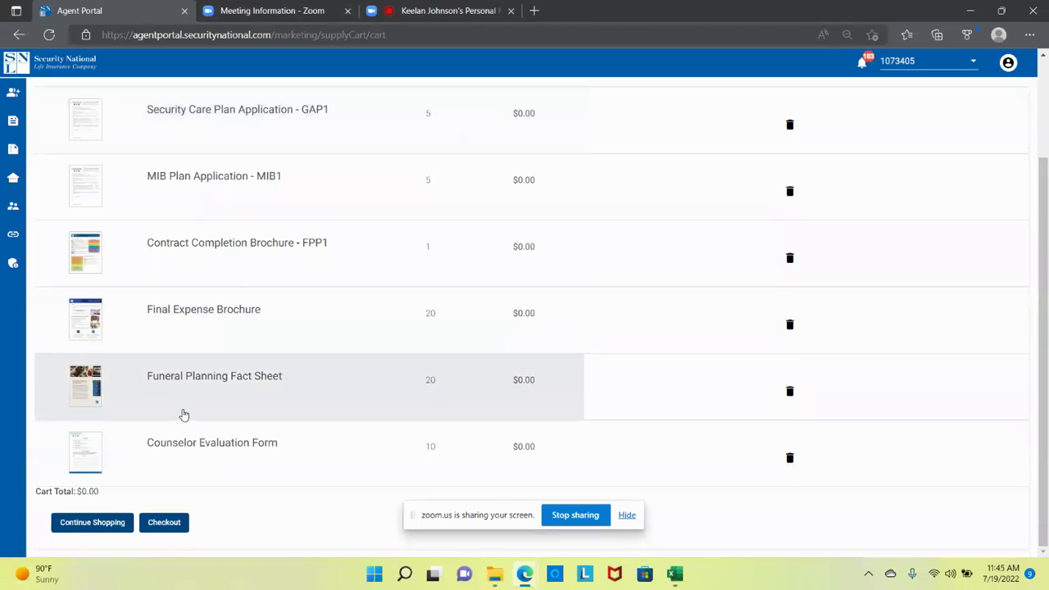
pyautogui.click(100, 525)
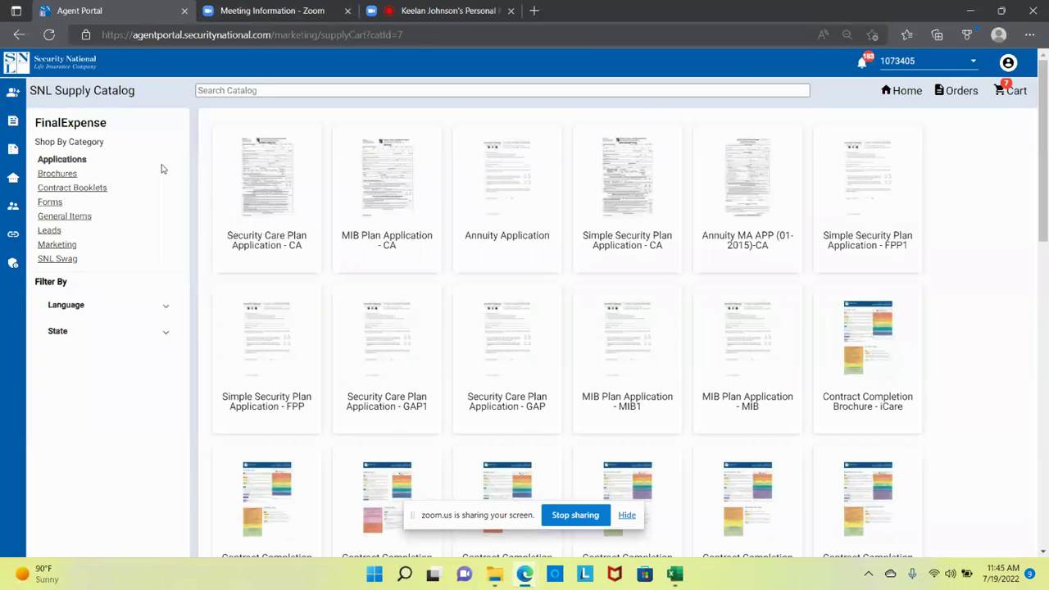
# Begin checkout from the cart and select the first saved shipping address
pyautogui.click(1011, 93)
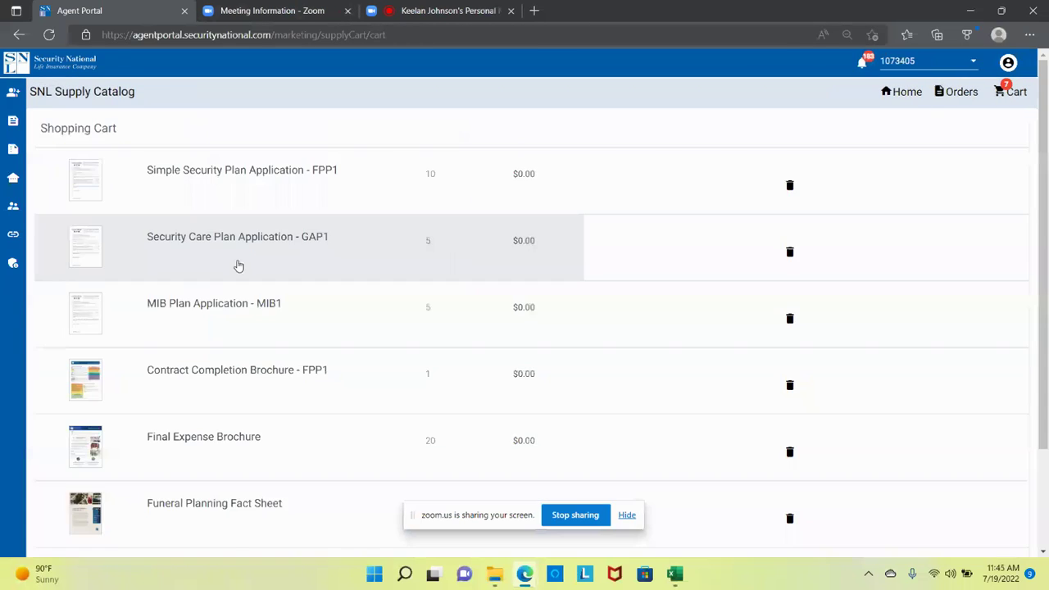
pyautogui.scroll(-3, 236, 262)
pyautogui.click(162, 522)
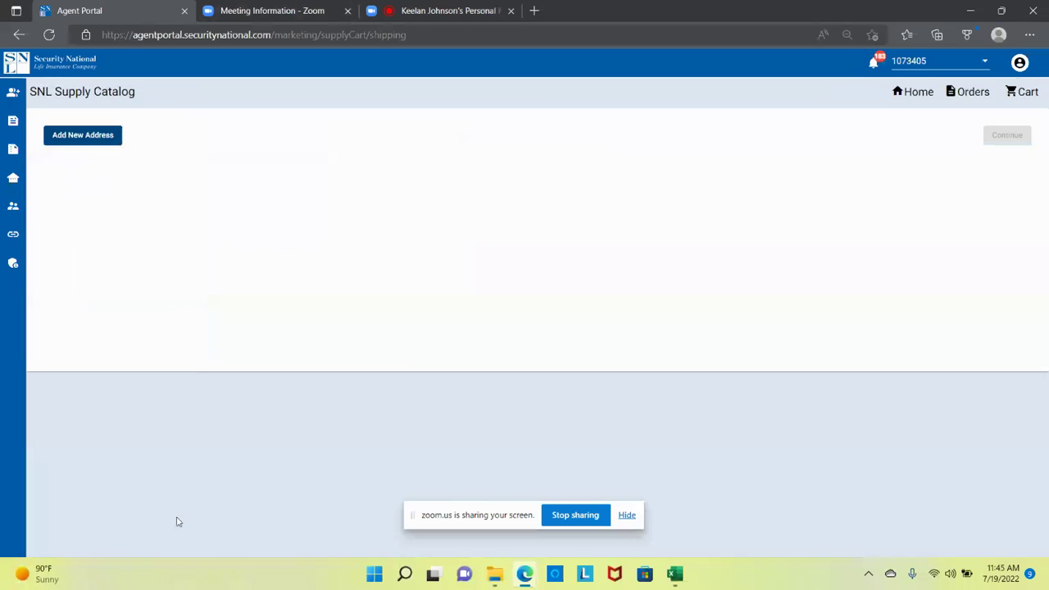
pyautogui.click(240, 173)
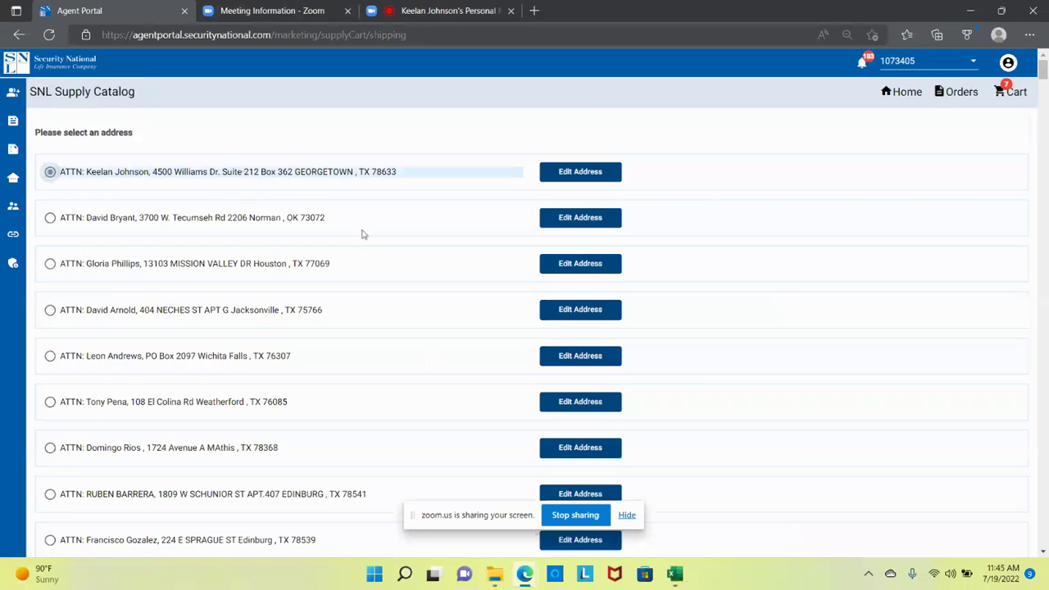
pyautogui.scroll(-8, 438, 271)
pyautogui.scroll(-8, 438, 271)
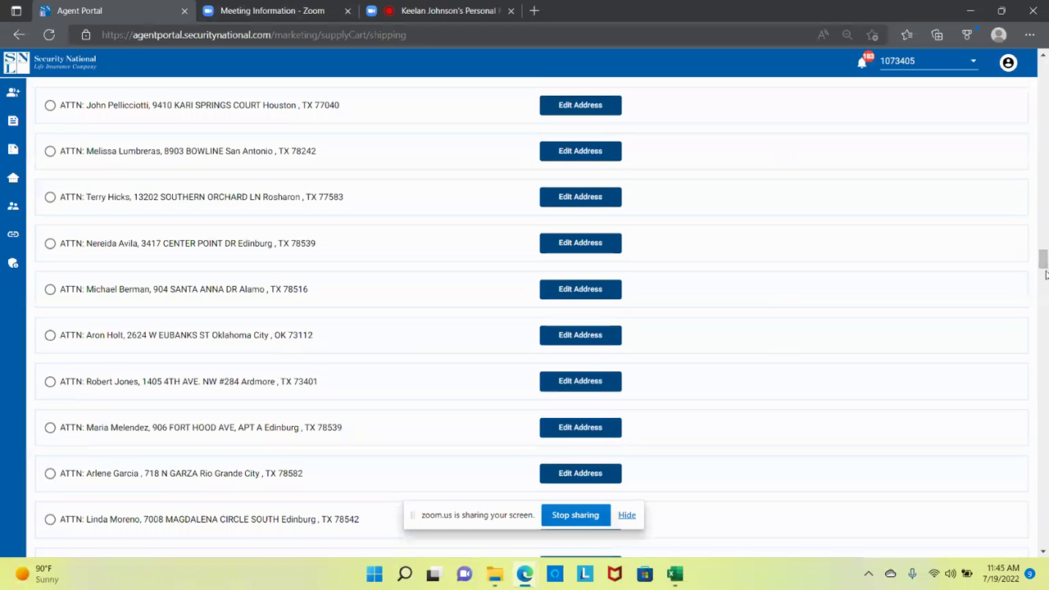
pyautogui.moveTo(1042, 263); pyautogui.dragTo(1043, 537)
# Advance checkout past address and cart review to Complete Order, then return to the catalog and the Zoom tab
pyautogui.click(1009, 536)
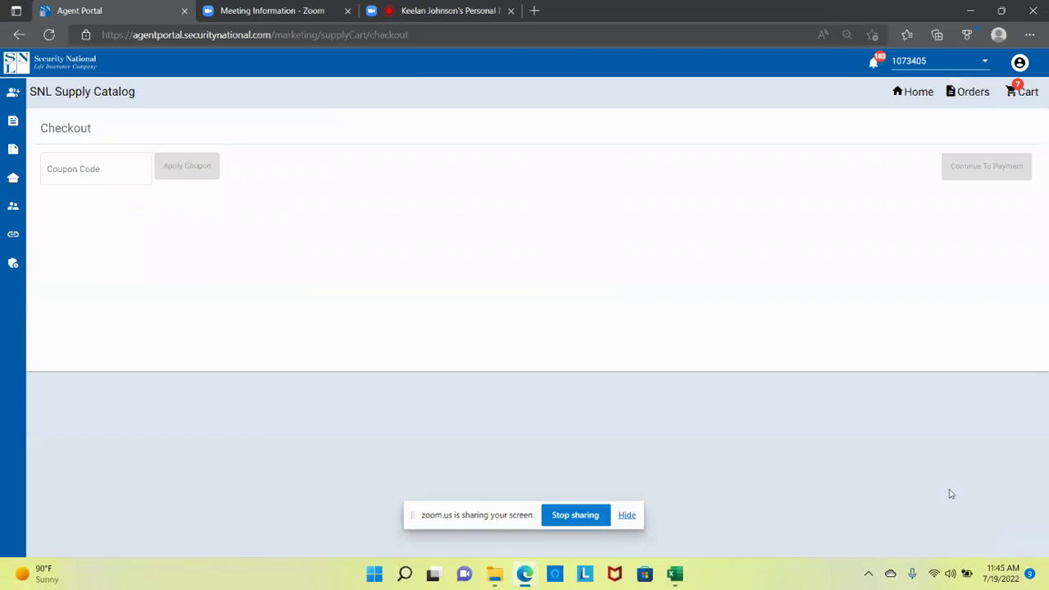
pyautogui.scroll(-3, 368, 255)
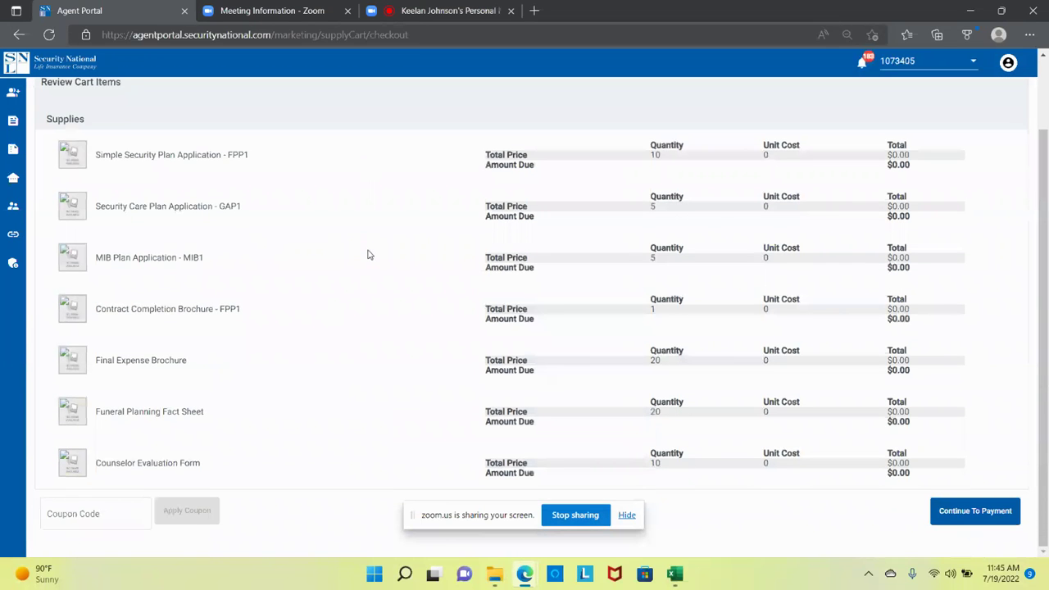
pyautogui.click(976, 512)
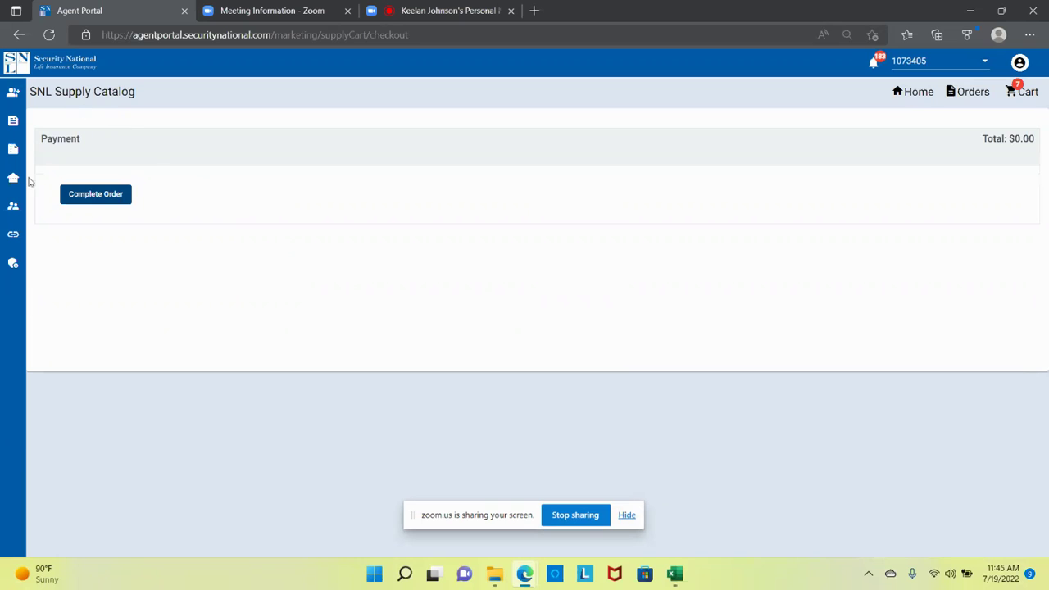
pyautogui.moveTo(13, 177)
pyautogui.click(47, 208)
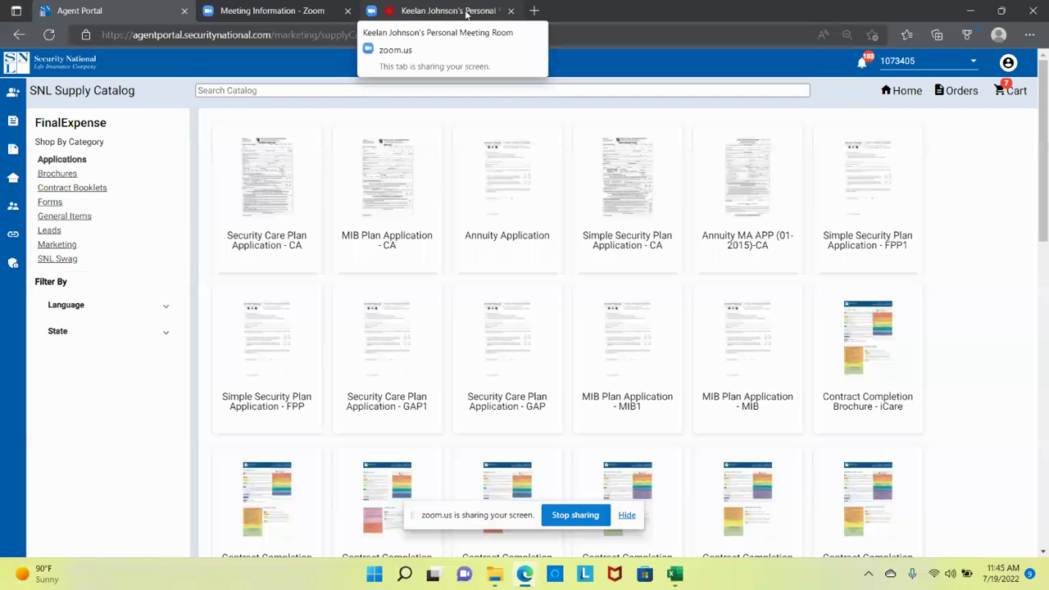
pyautogui.click(465, 12)
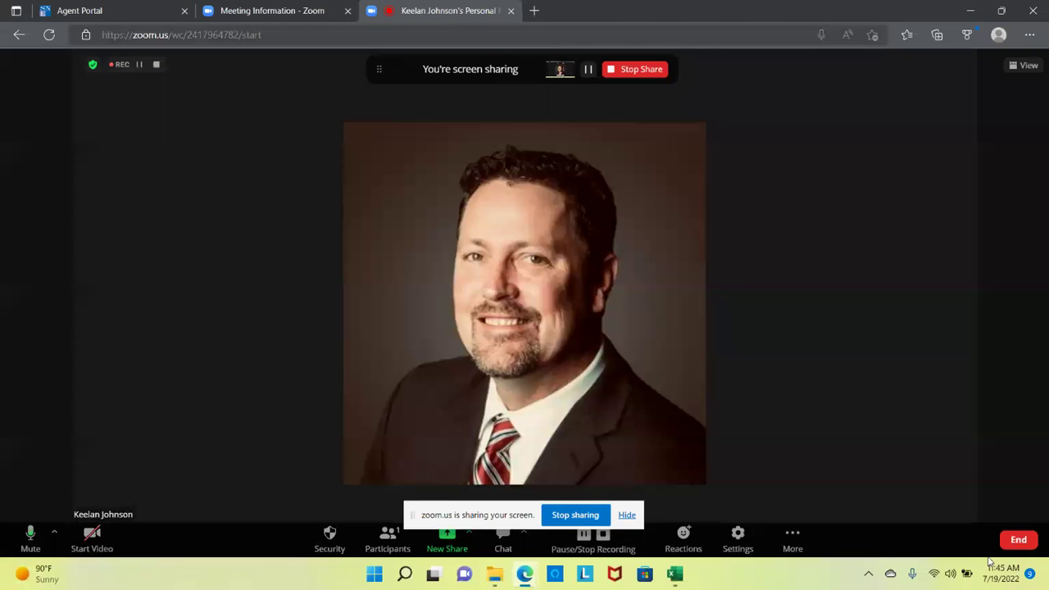